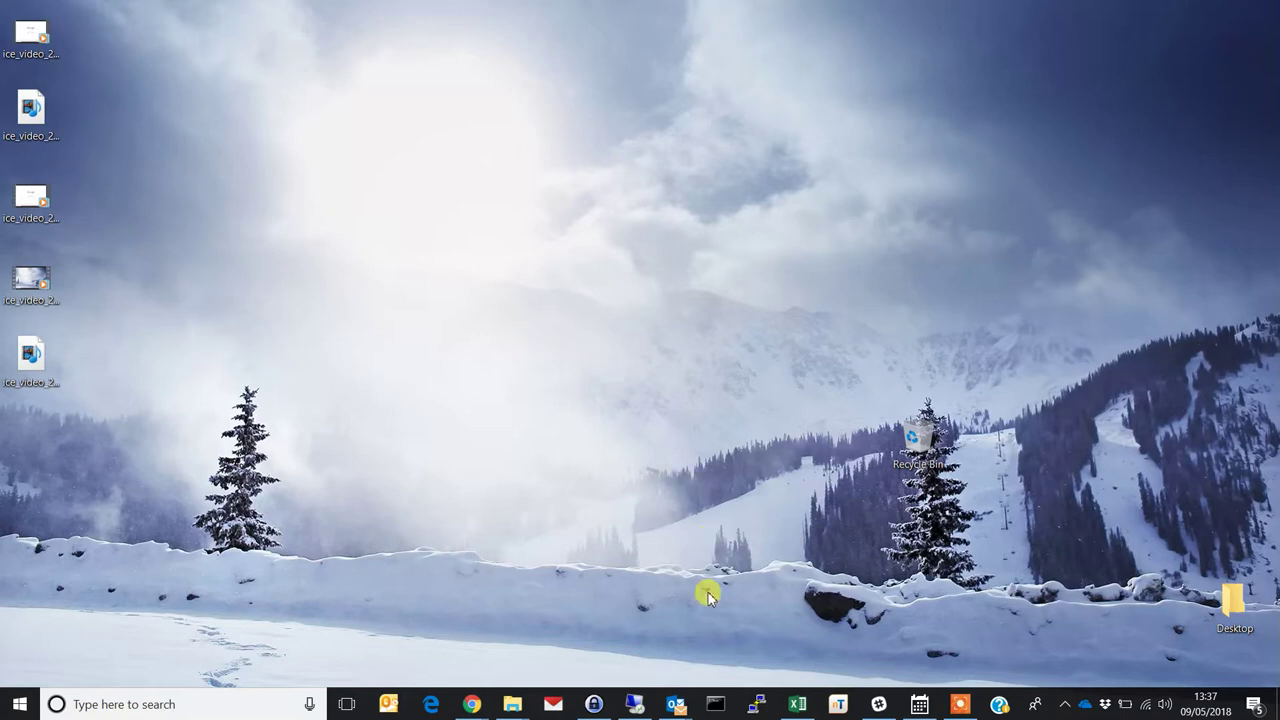
Open Command Prompt and run ipconfig /all to list the full network configuration.
left_click(12, 708)
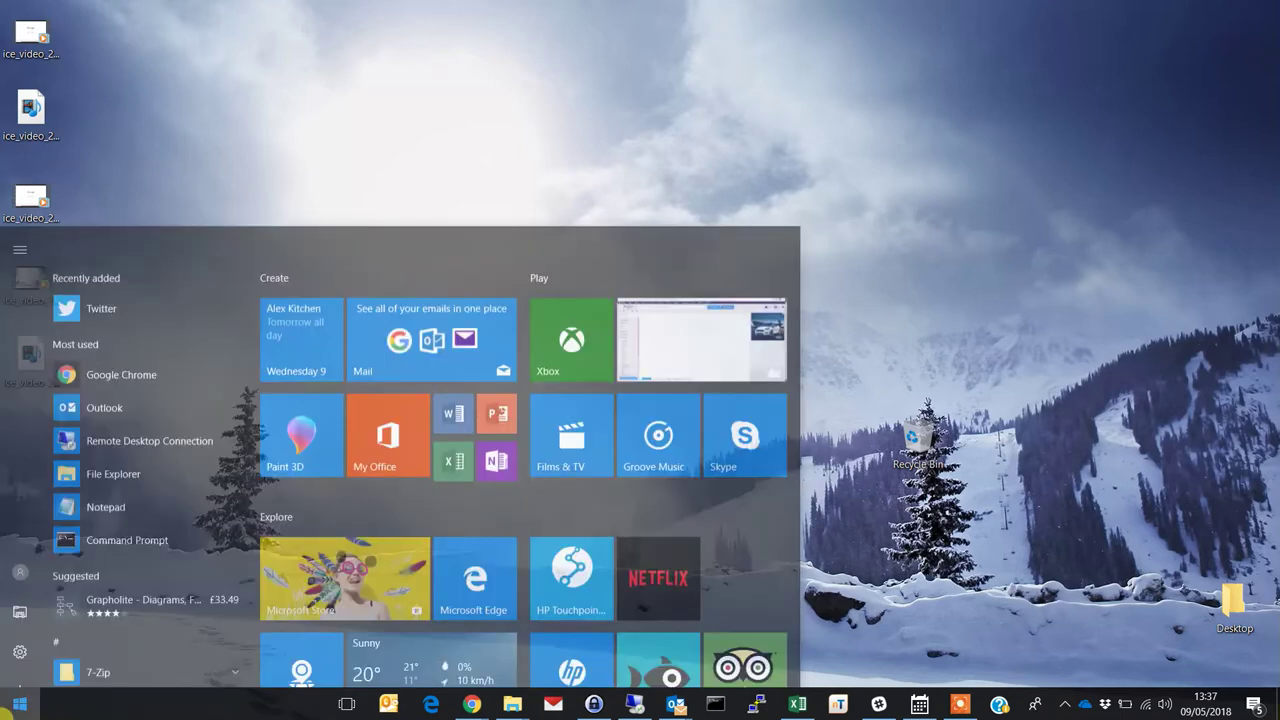
type("cmd")
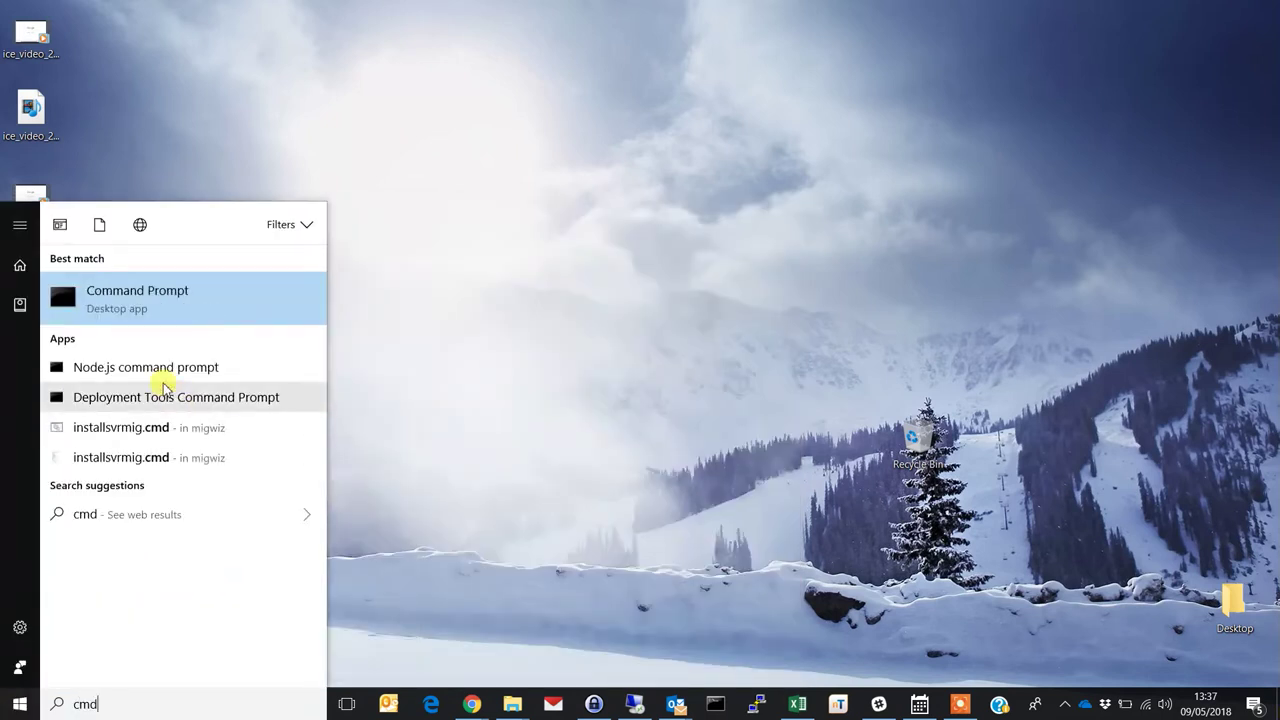
left_click(163, 306)
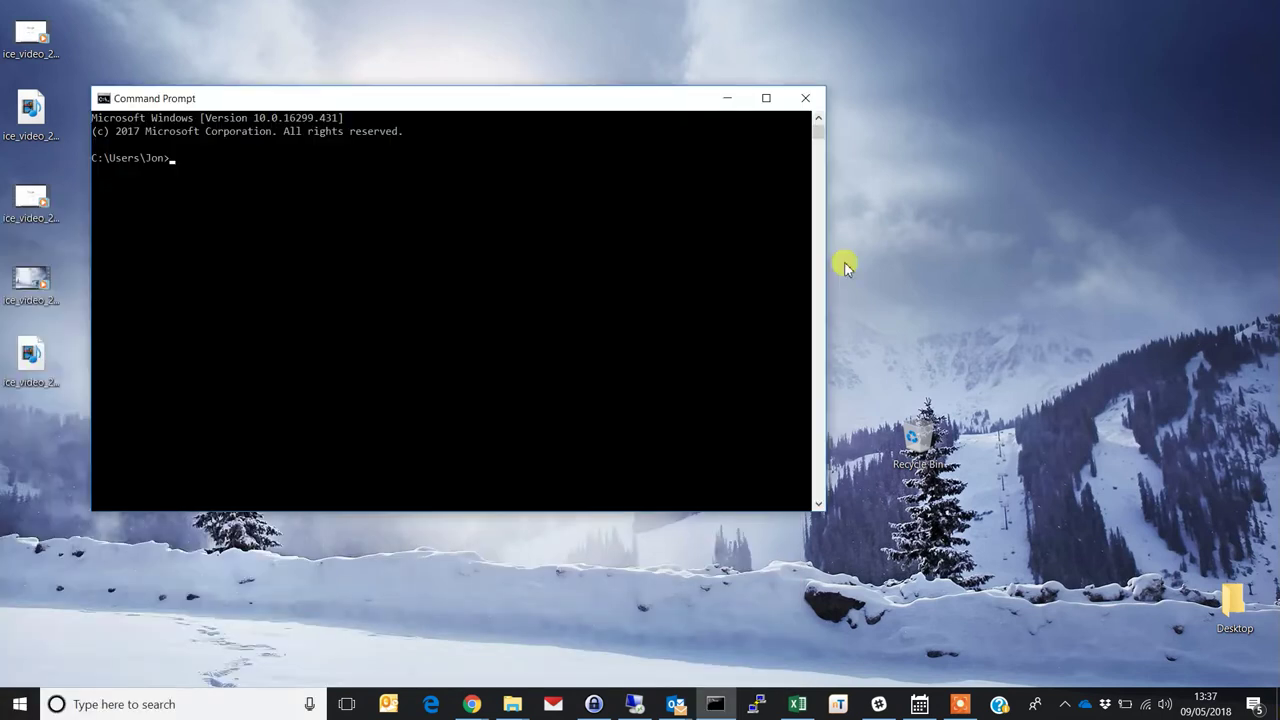
left_click_drag(440, 106, 638, 109)
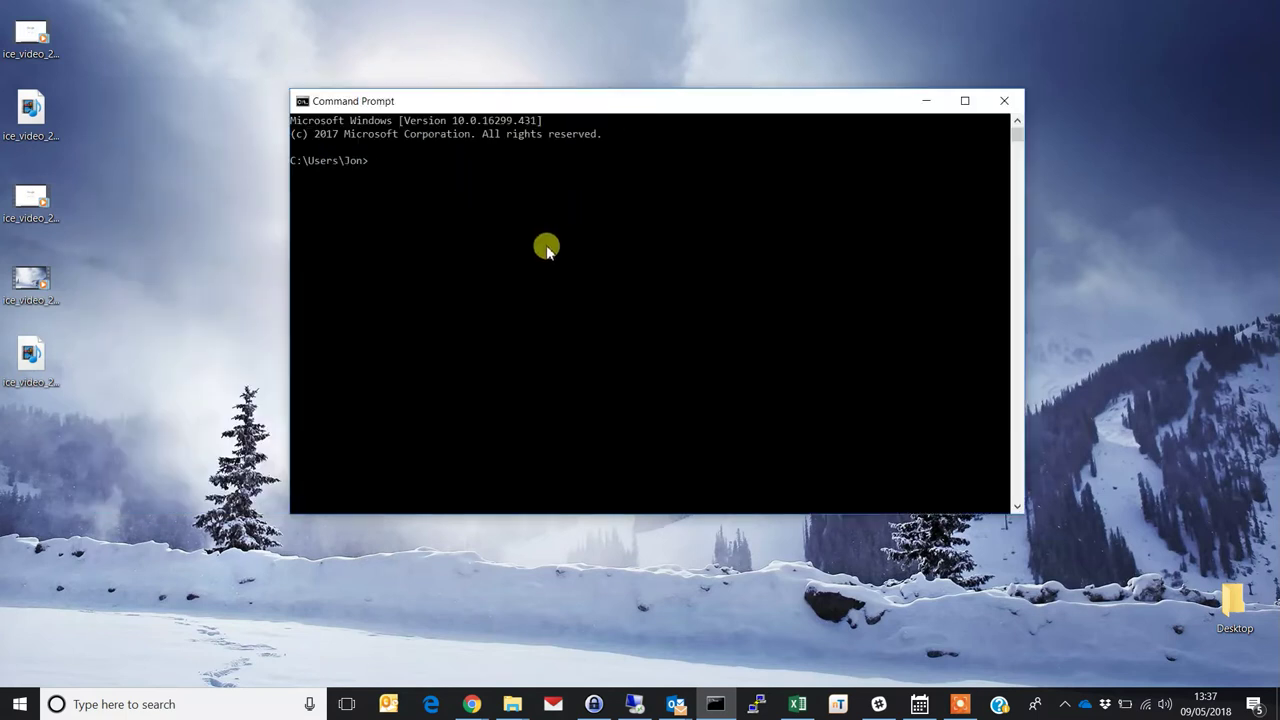
type("ipconfig/all")
key("Return")
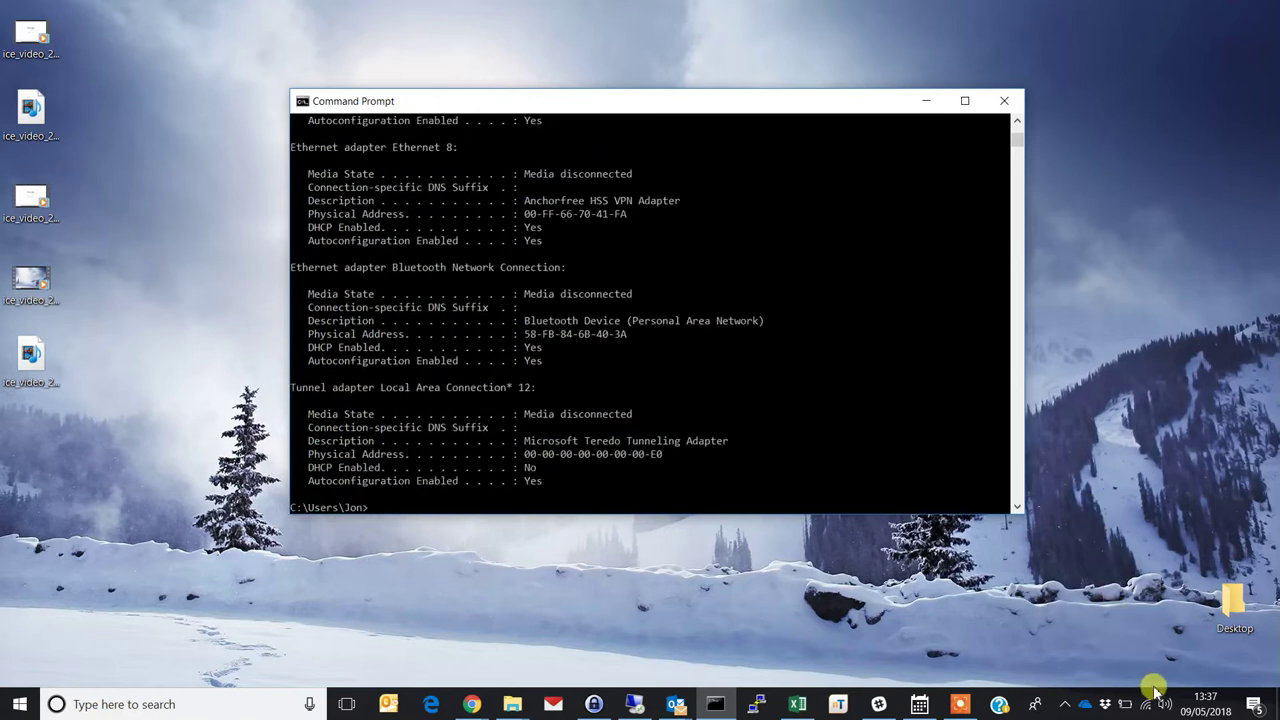
Scroll up to the WiFi adapter section and highlight its IPv4 address 192.168.0.12.
left_click(1016, 120)
left_click(1016, 120)
left_click(1016, 120)
left_click(1016, 120)
left_click(1016, 120)
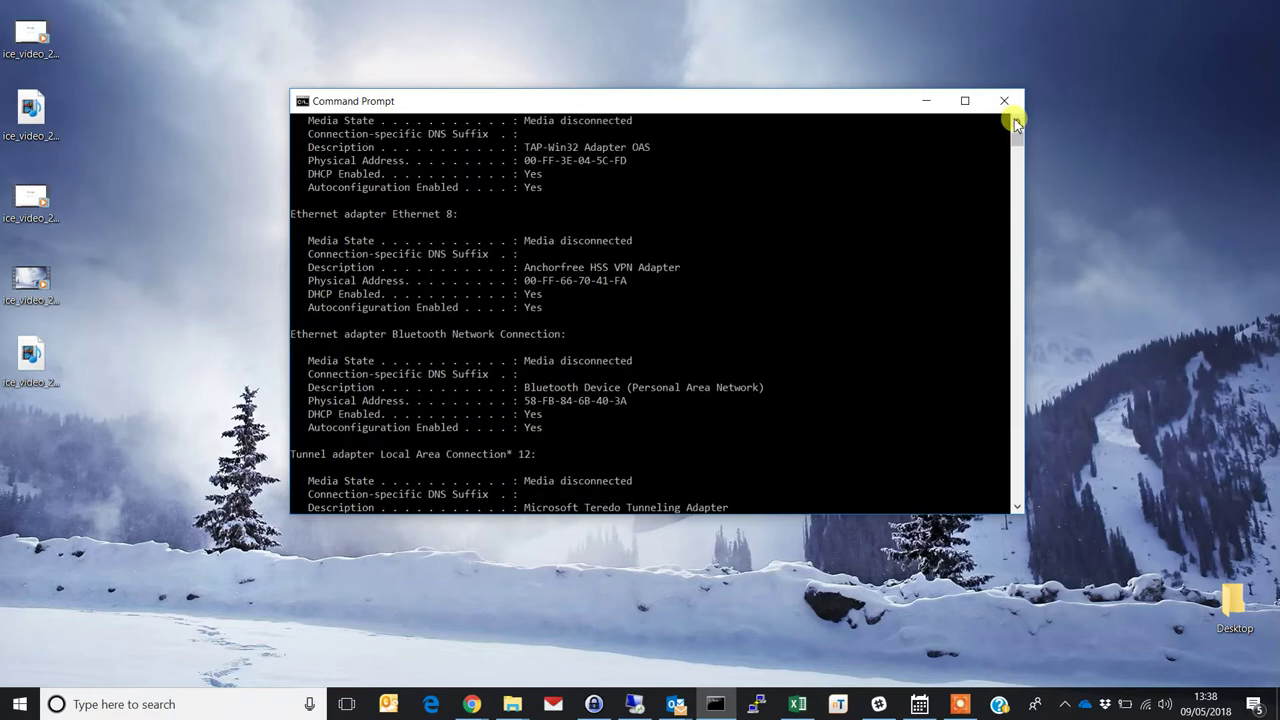
left_click(1016, 120)
left_click(1016, 120)
left_click(1016, 120)
left_click(1016, 120)
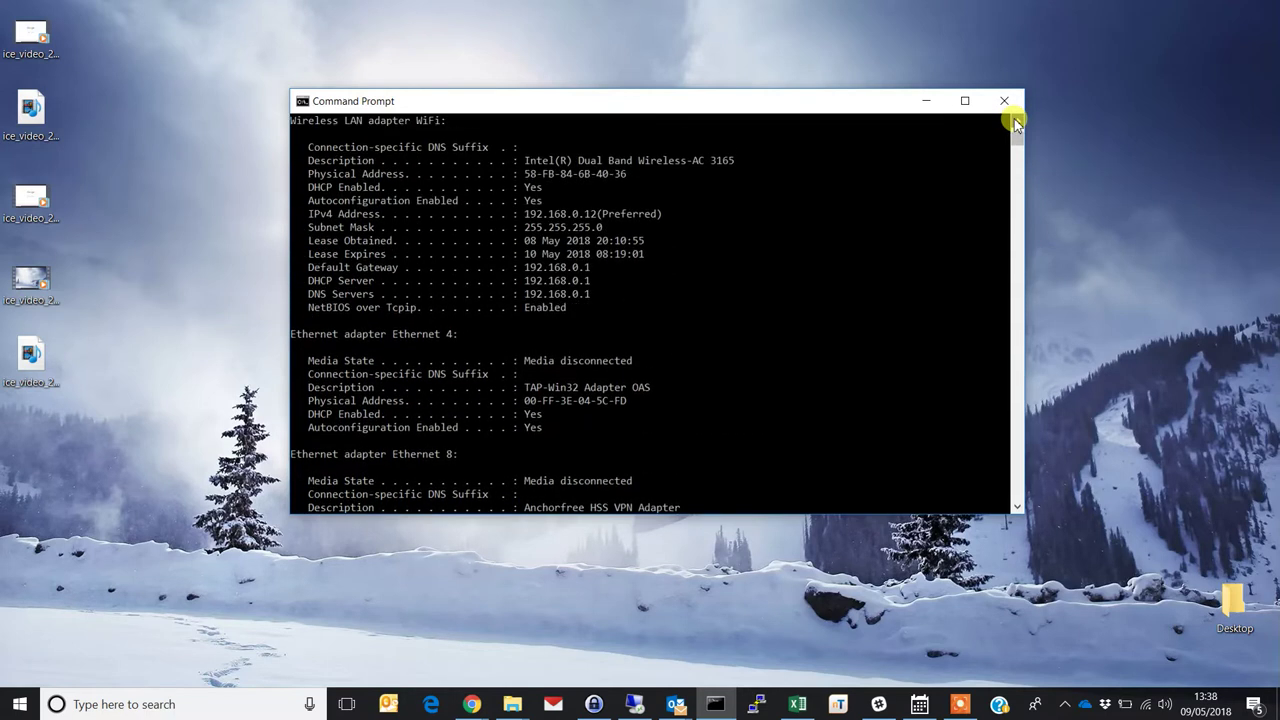
left_click(1016, 120)
left_click(1016, 120)
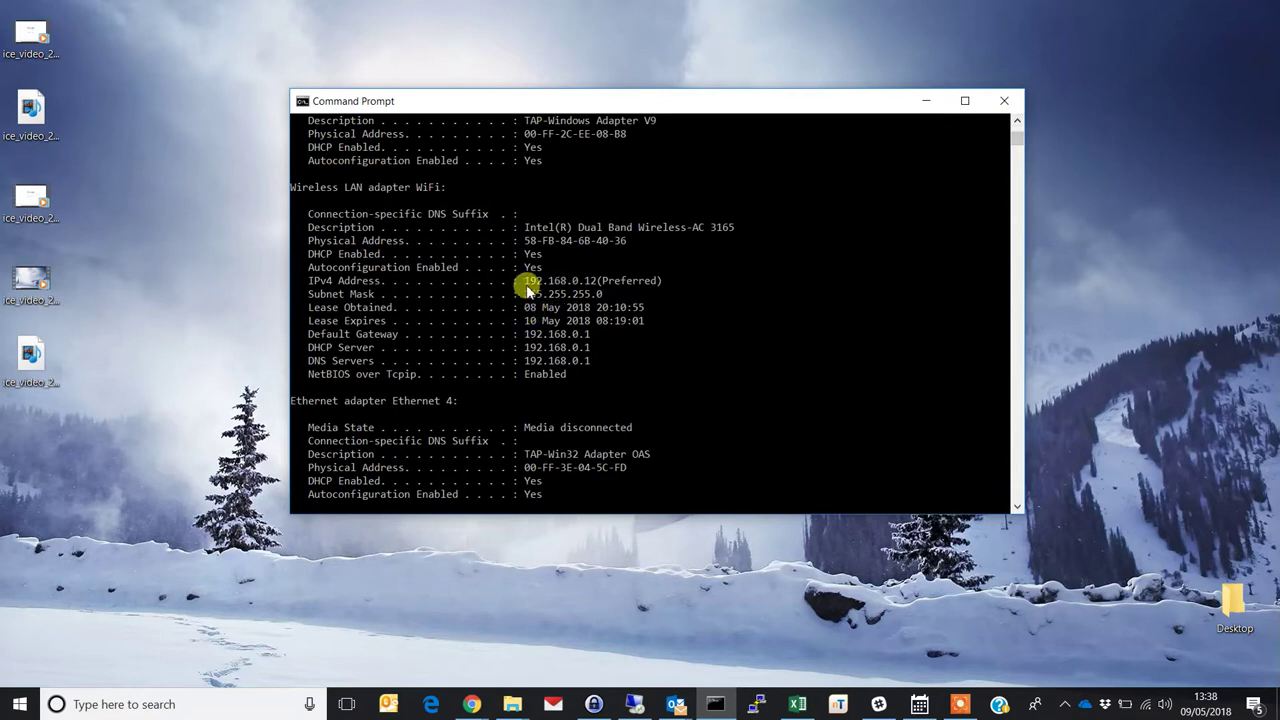
left_click_drag(525, 282, 595, 291)
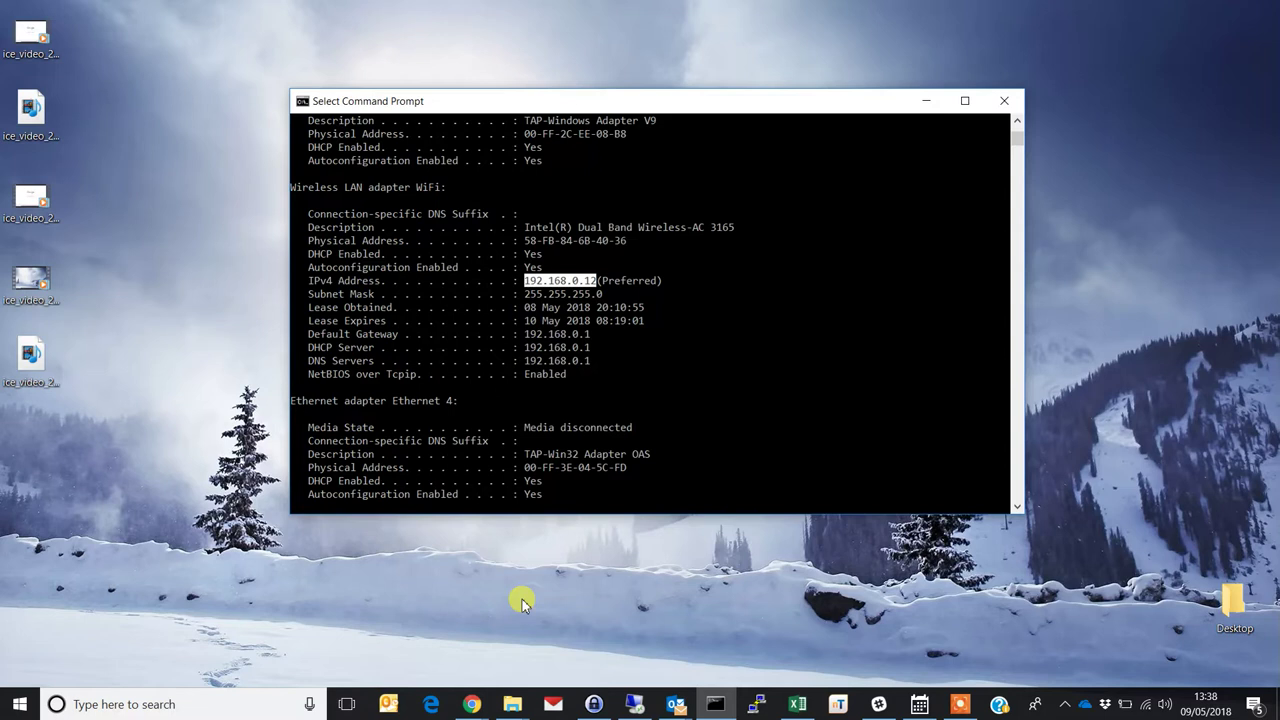
Check the Super Hub login page address 192.168.0.1 against the ipconfig gateway.
mouse_move(472, 704)
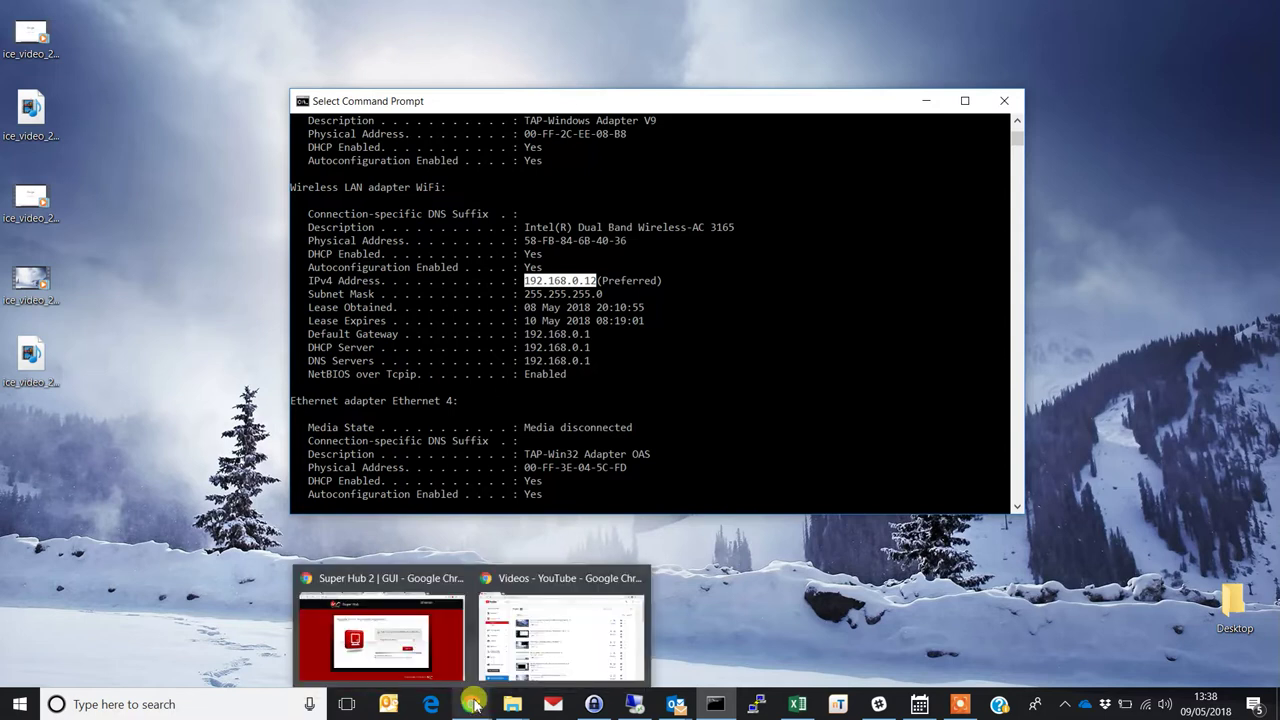
left_click(422, 657)
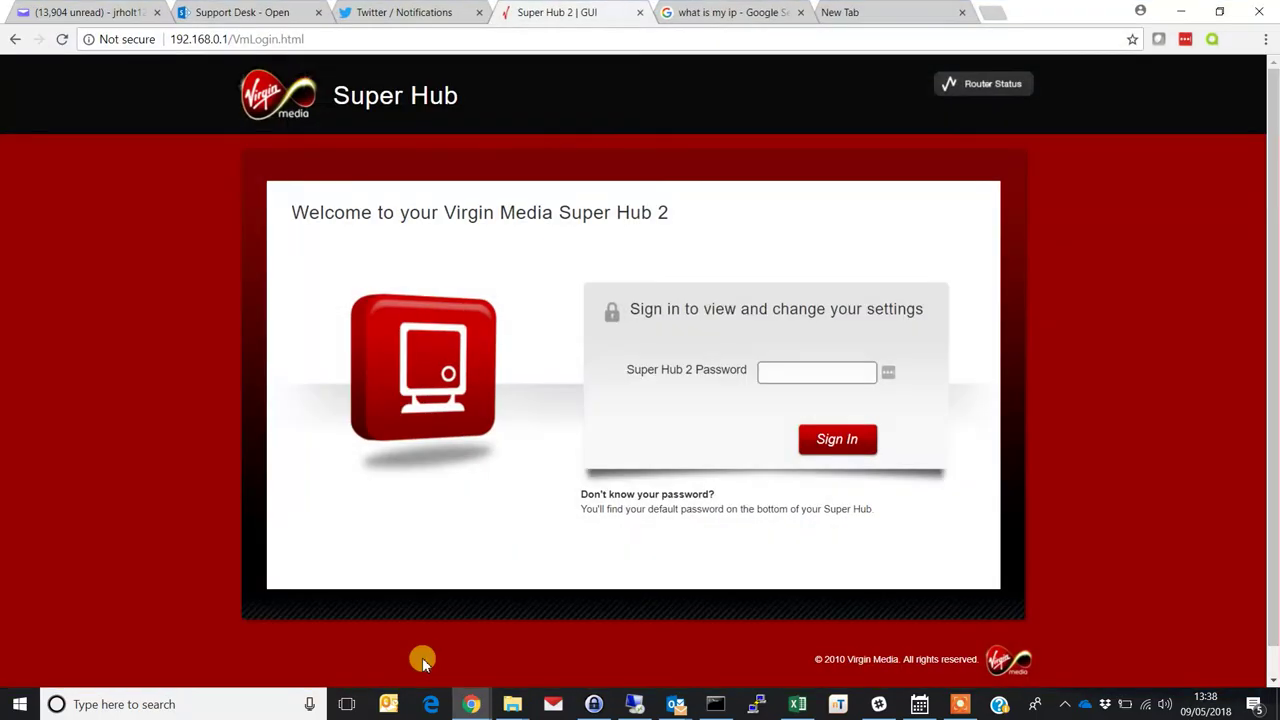
left_click(766, 371)
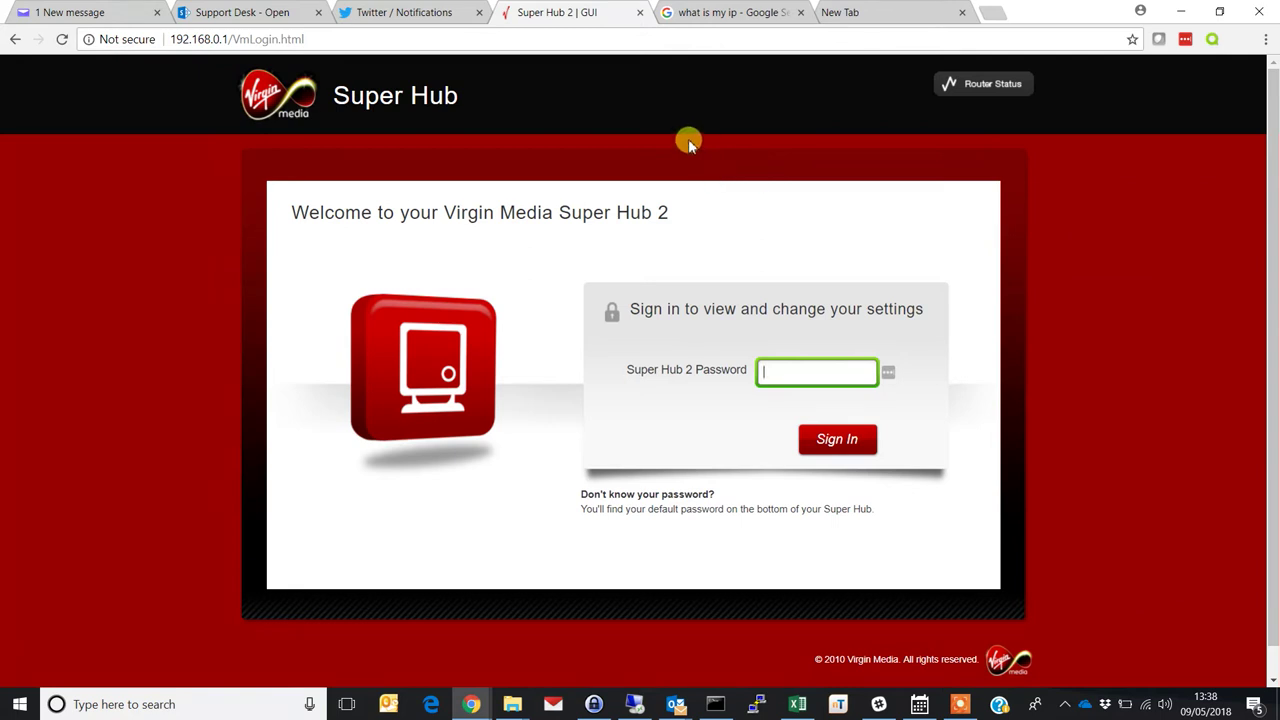
left_click(183, 41)
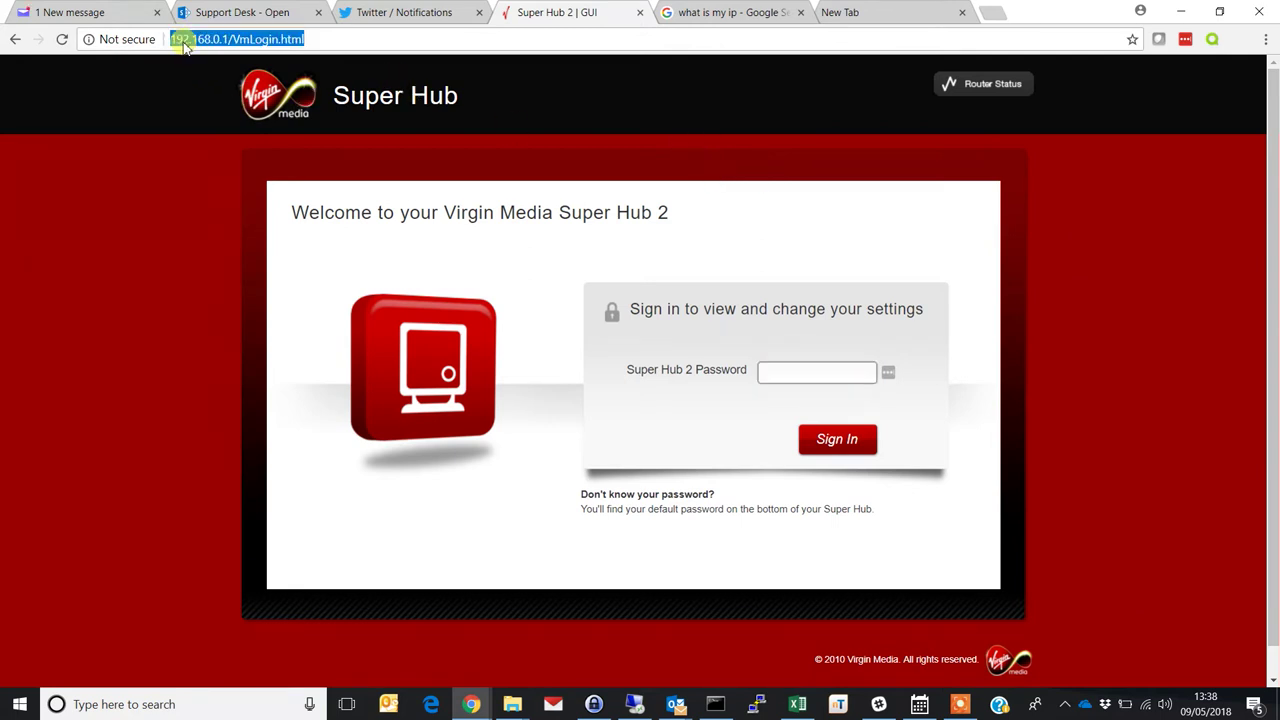
left_click(206, 41)
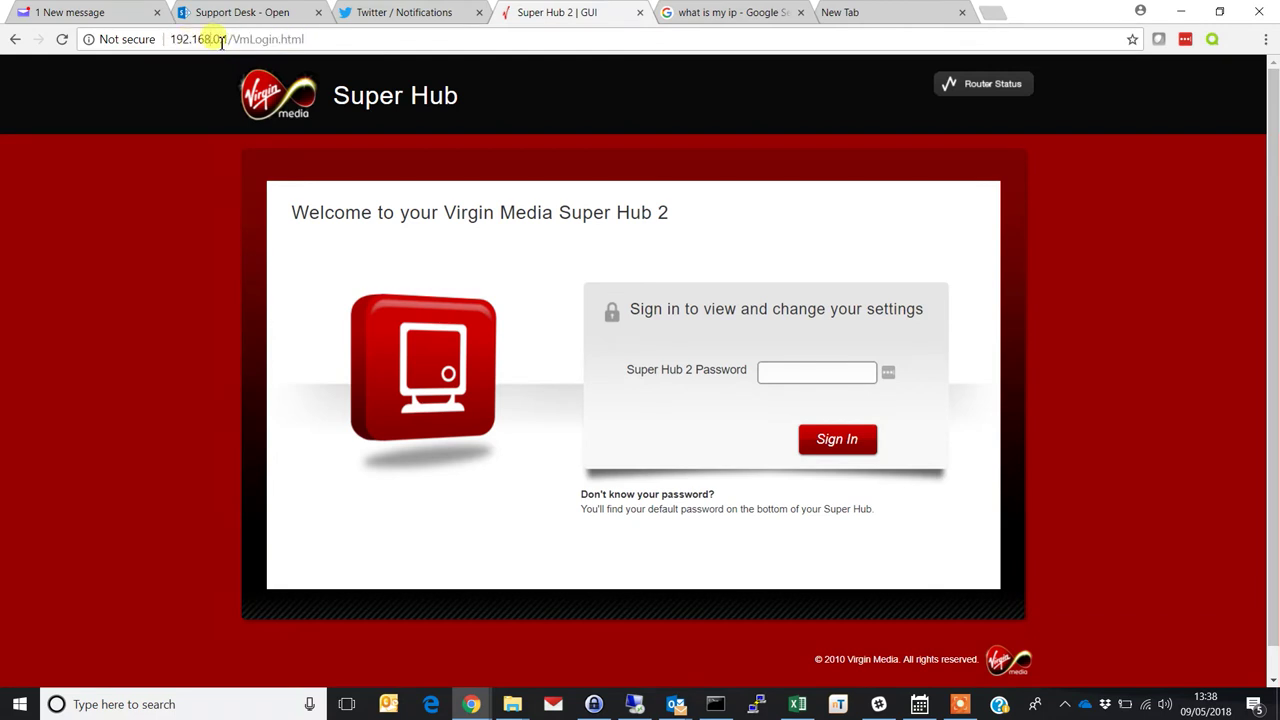
left_click(715, 704)
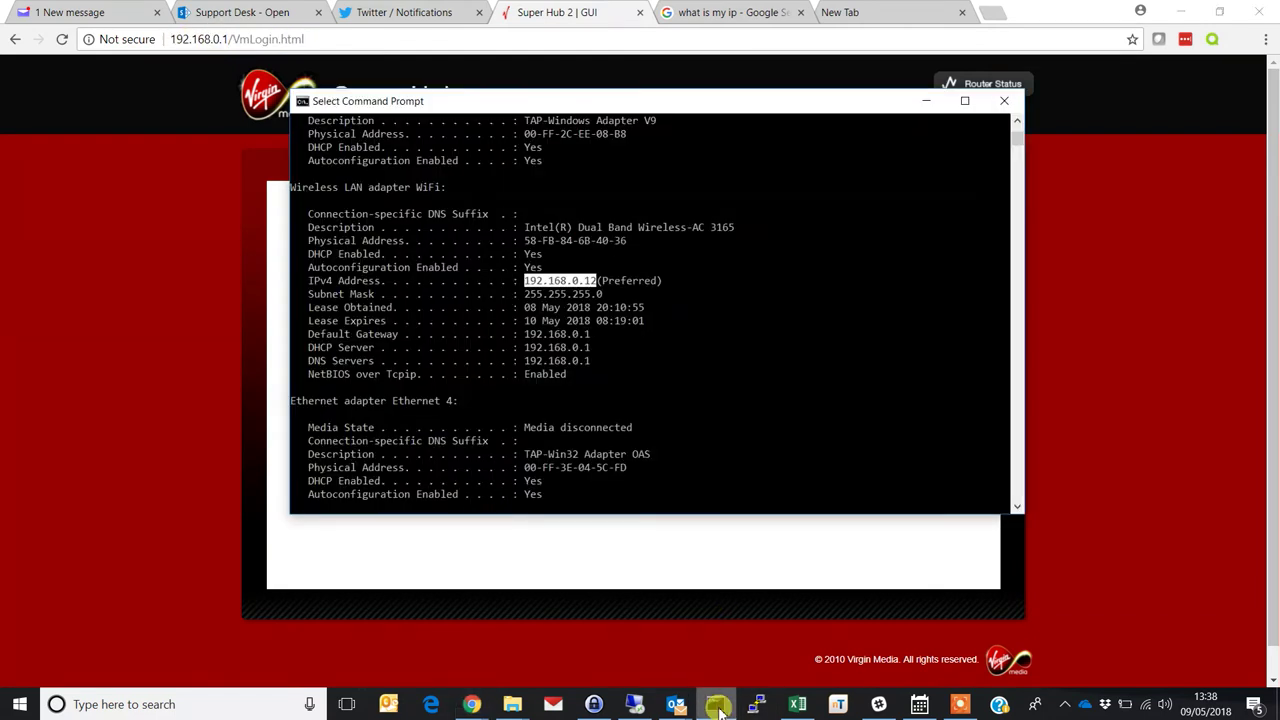
Enter the Super Hub 2 password on the login page and sign in.
left_click(364, 38)
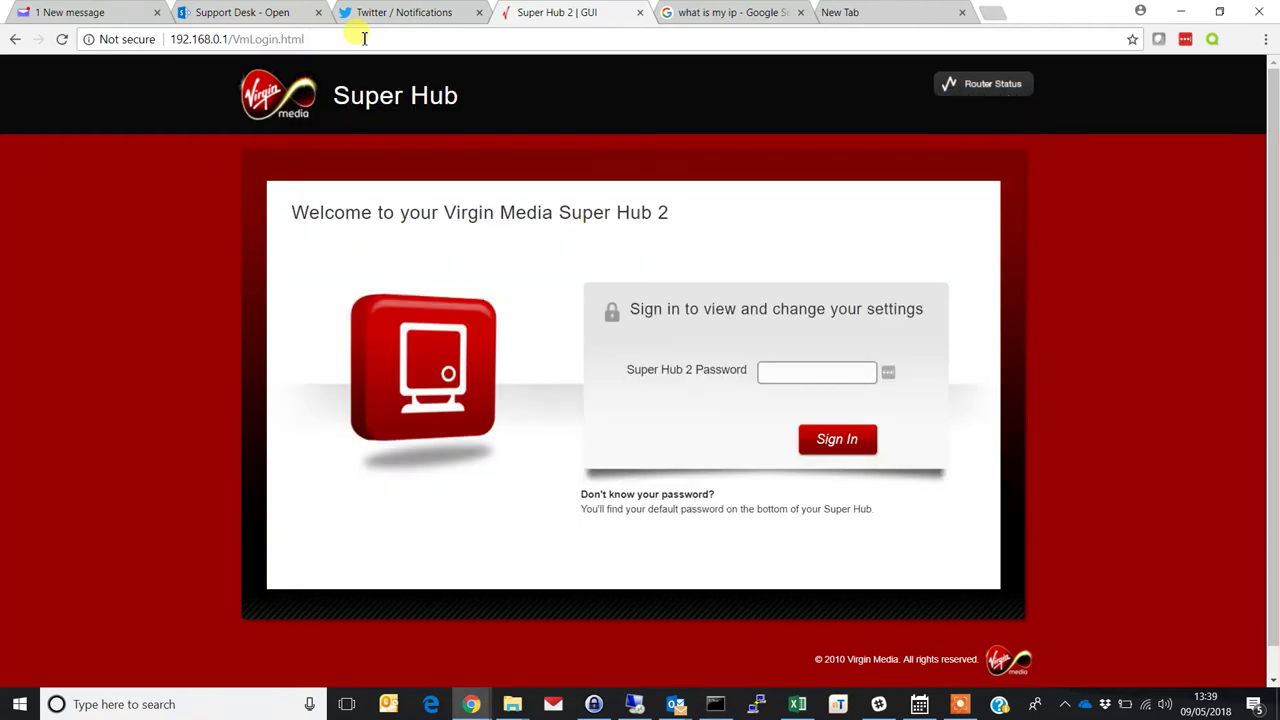
left_click(807, 373)
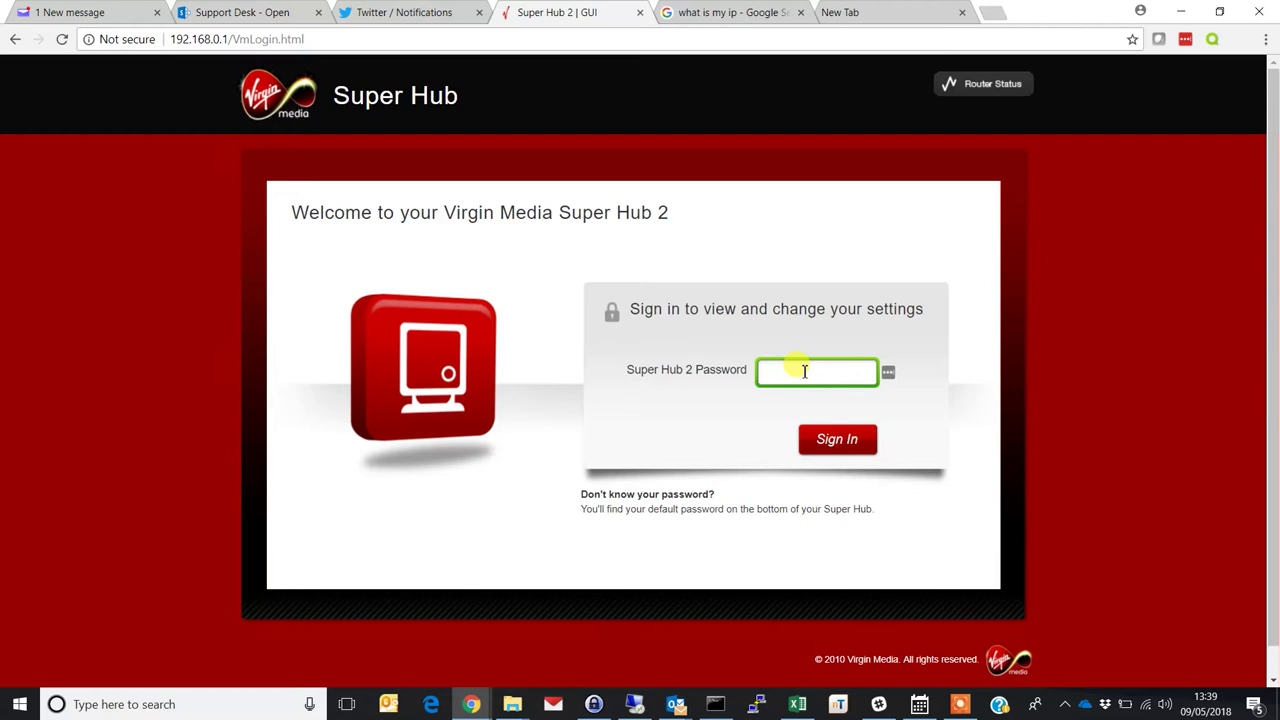
type("•••••••••")
key("Return")
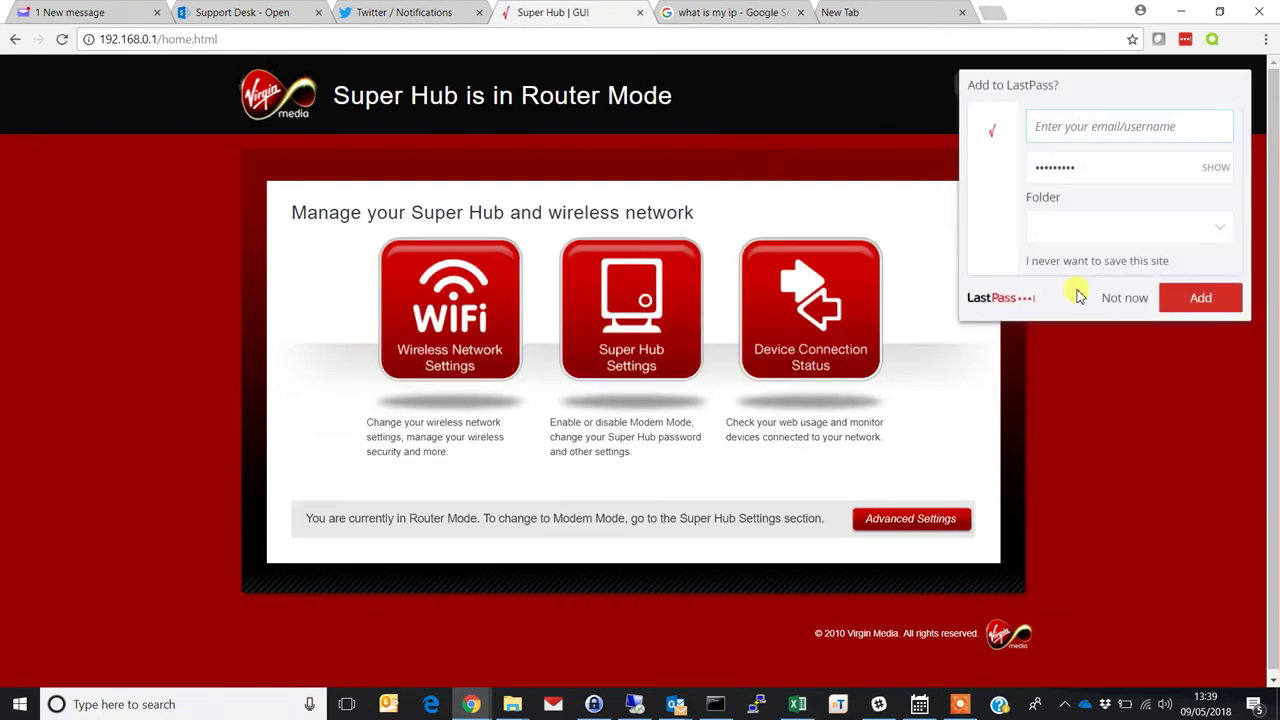
Decline LastPass saving and go to Advanced Settings > Port Forwarding.
left_click(1125, 297)
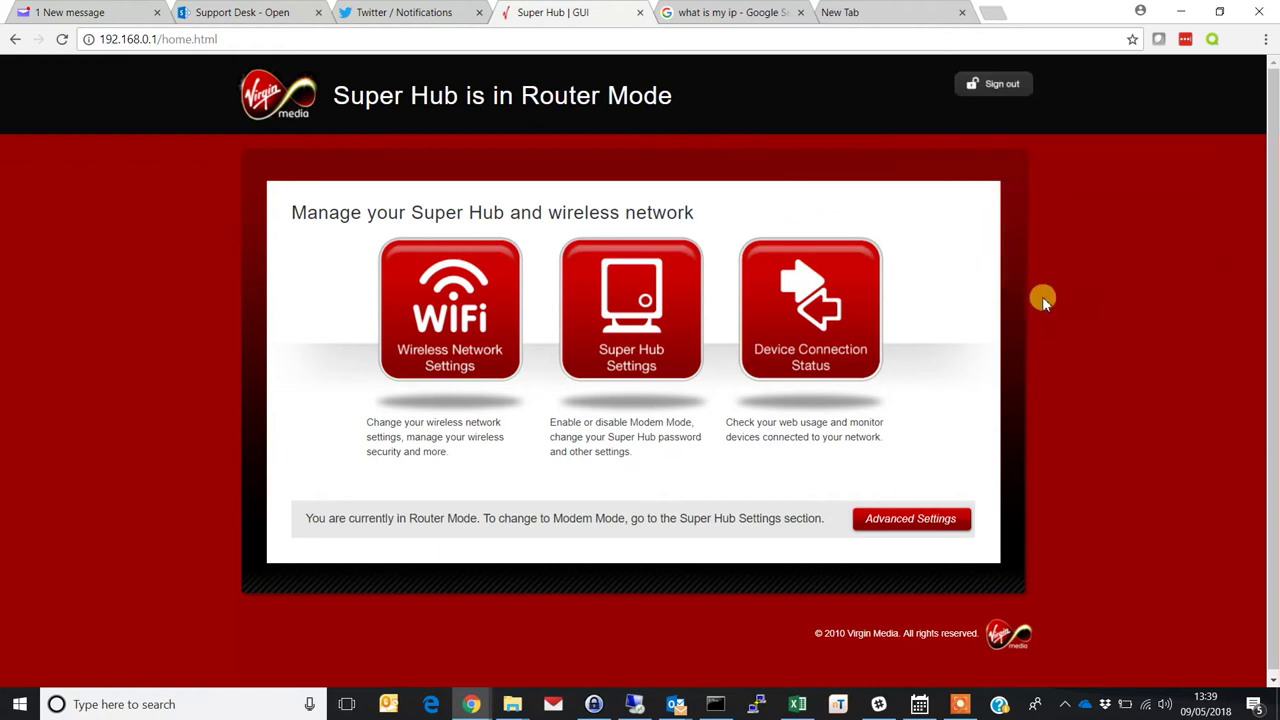
left_click(907, 527)
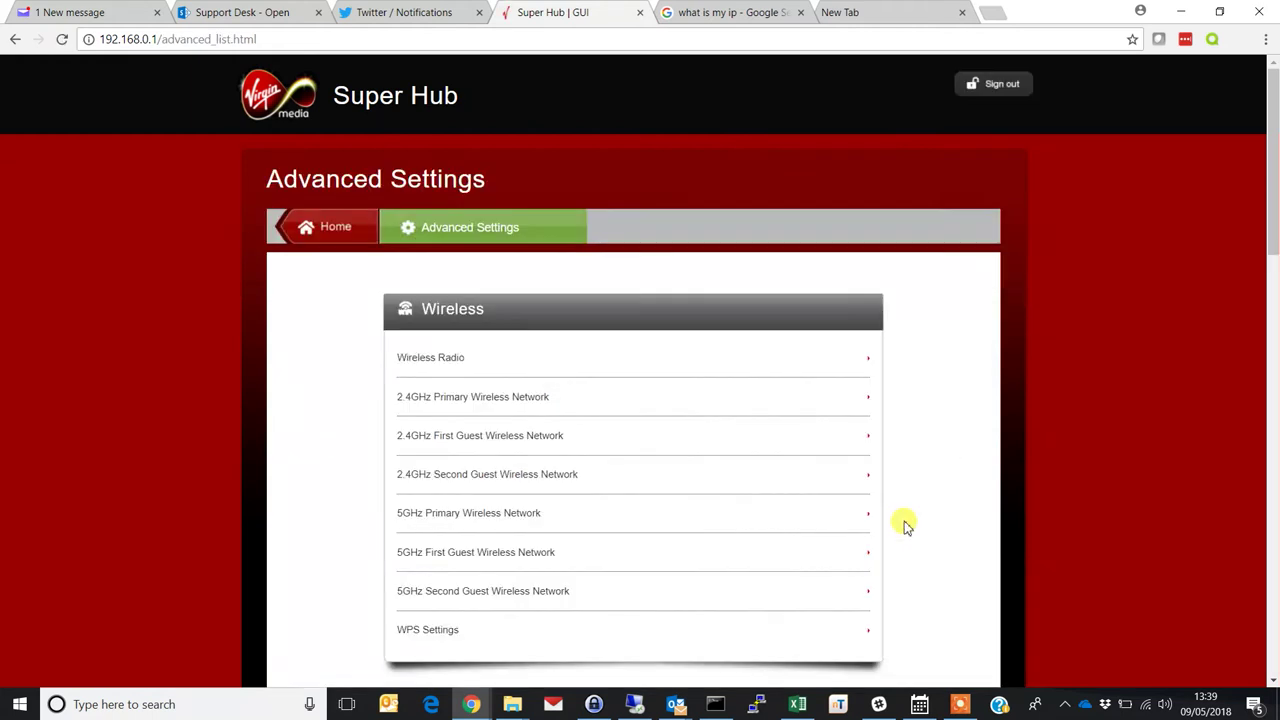
left_click_drag(1273, 113, 1256, 276)
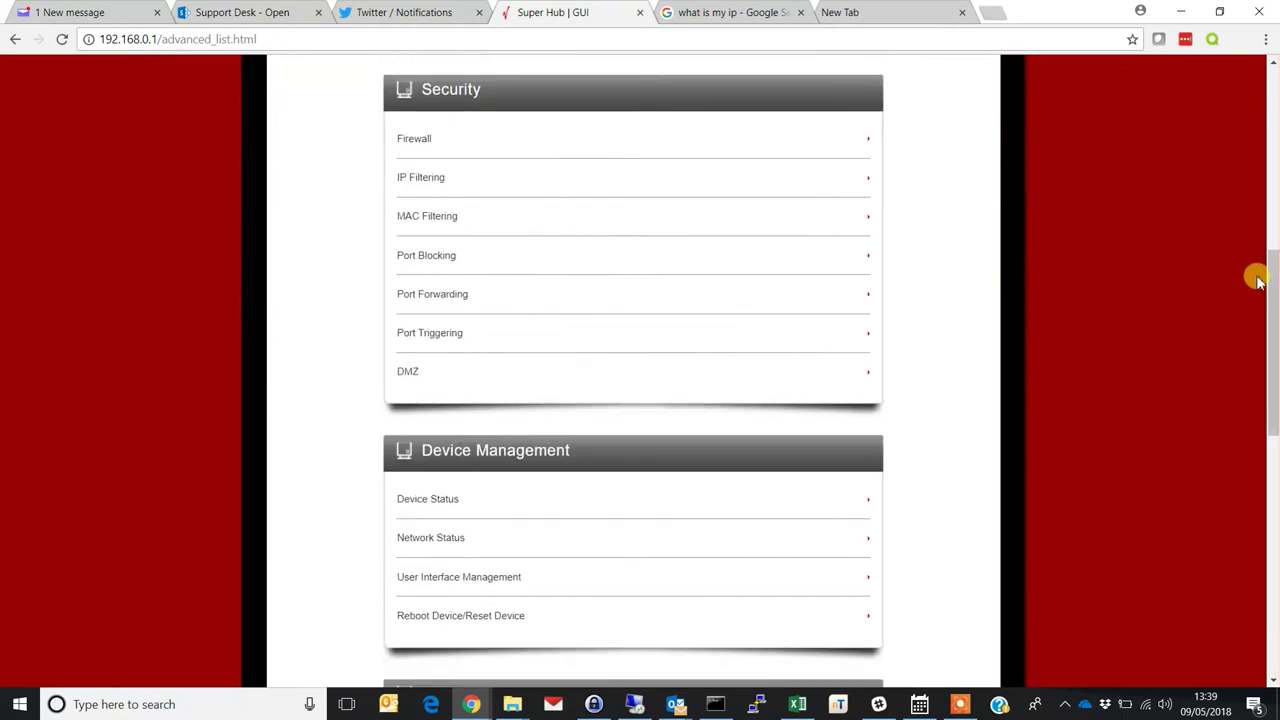
left_click(445, 308)
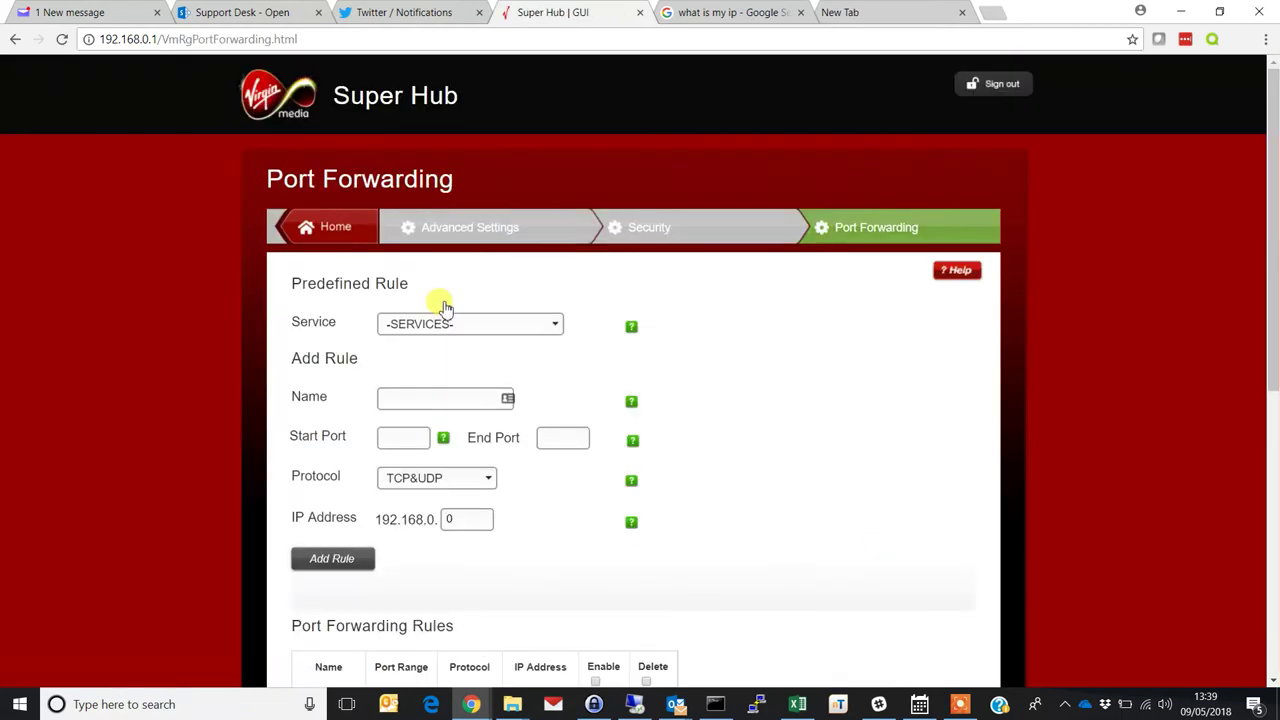
Fill in rule name RDP, start and end port 3389, and IP 192.168.0.12.
left_click(425, 400)
type("RDP")
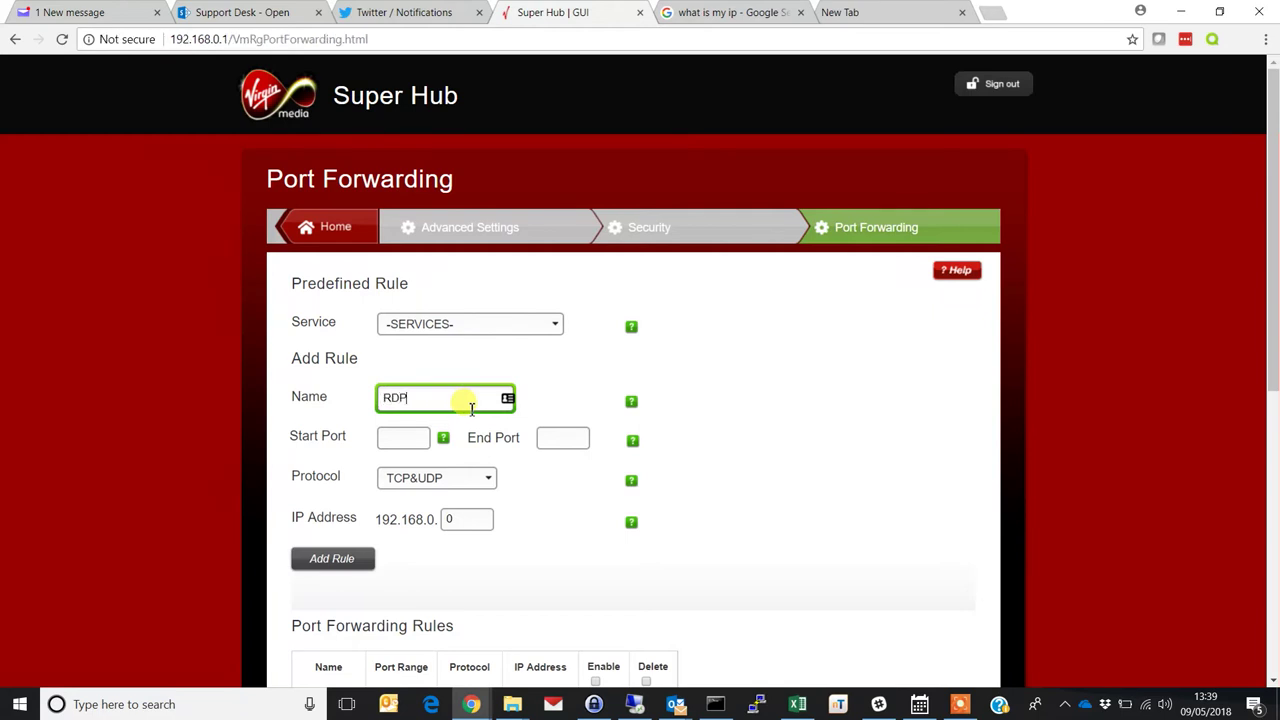
key("Tab")
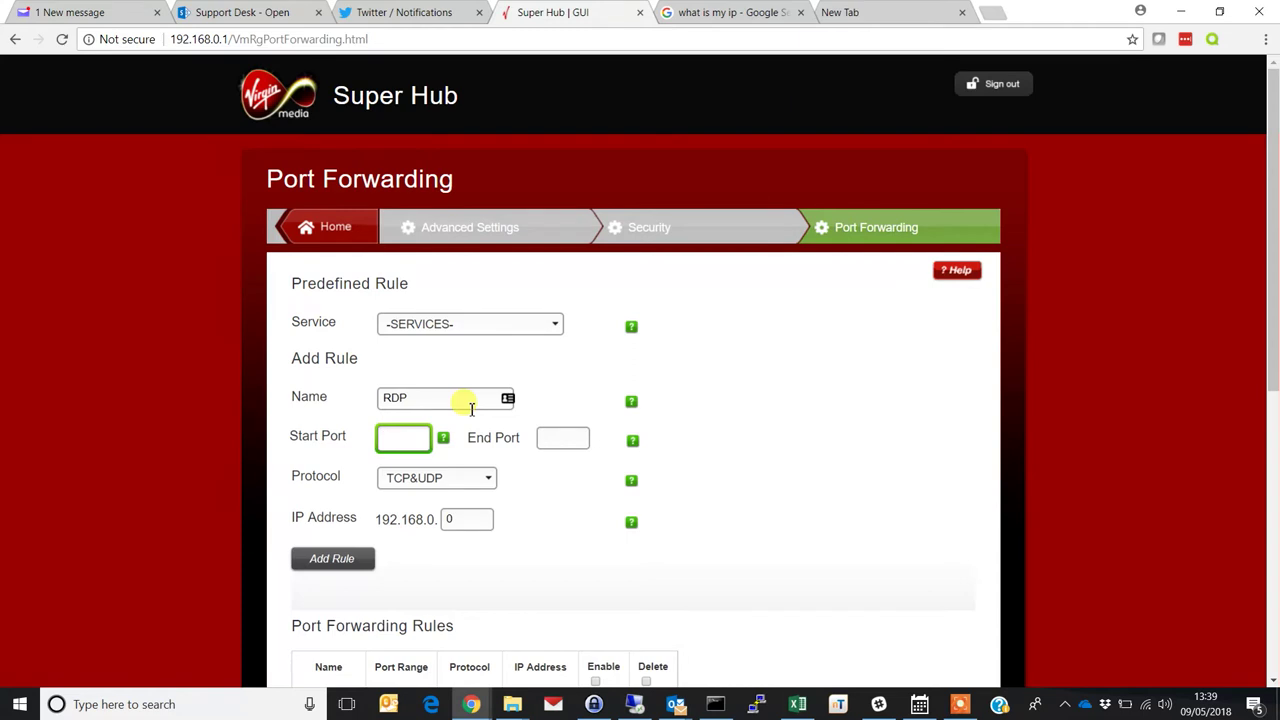
type("3389")
key("Tab")
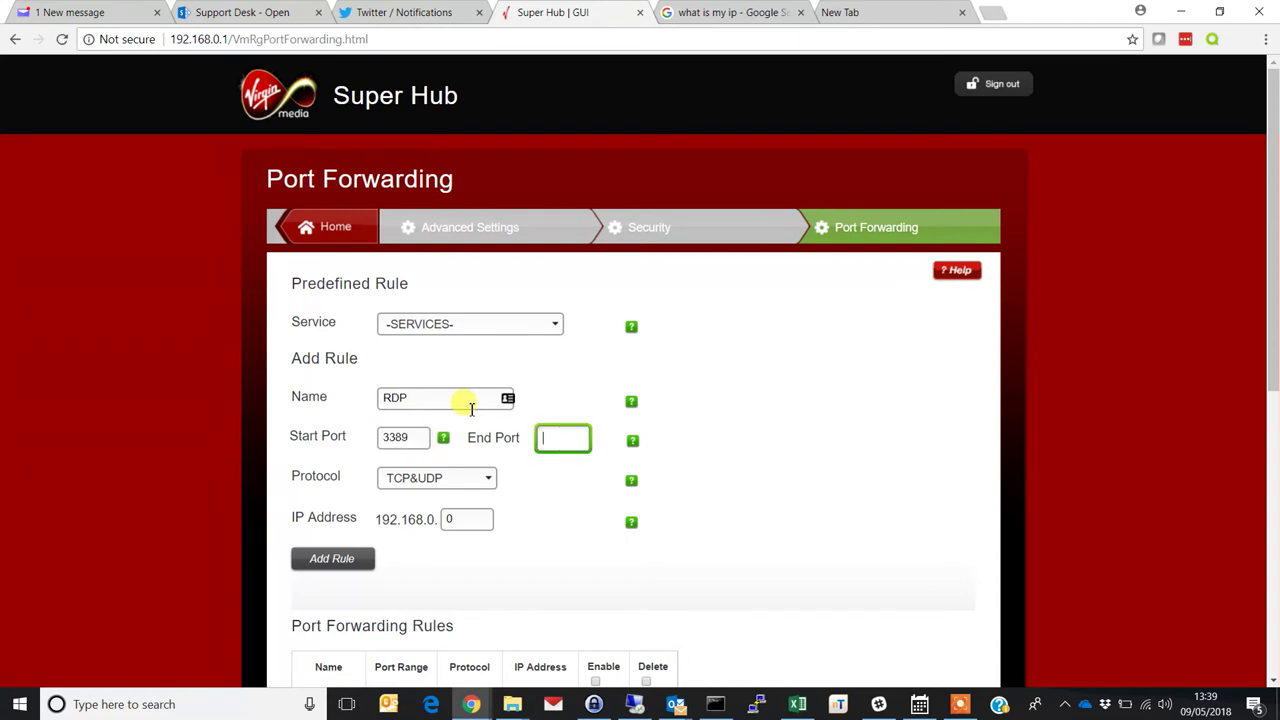
type("3389")
key("Tab")
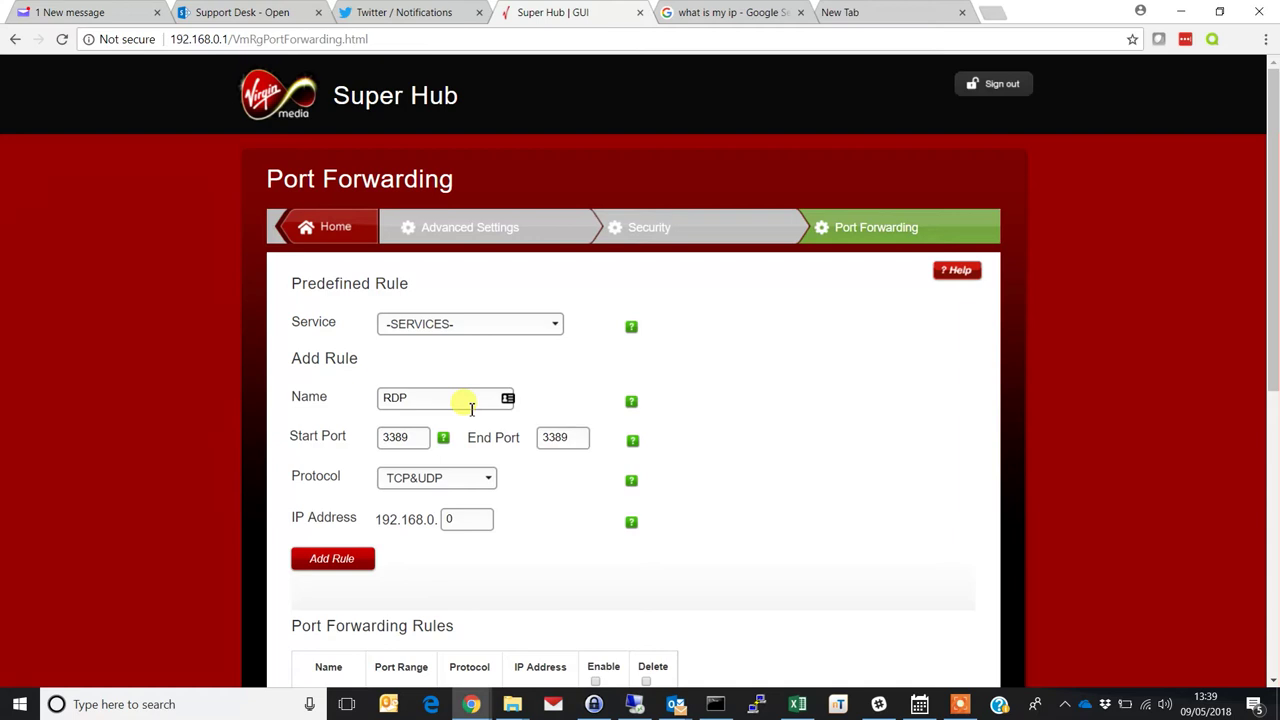
left_click(455, 521)
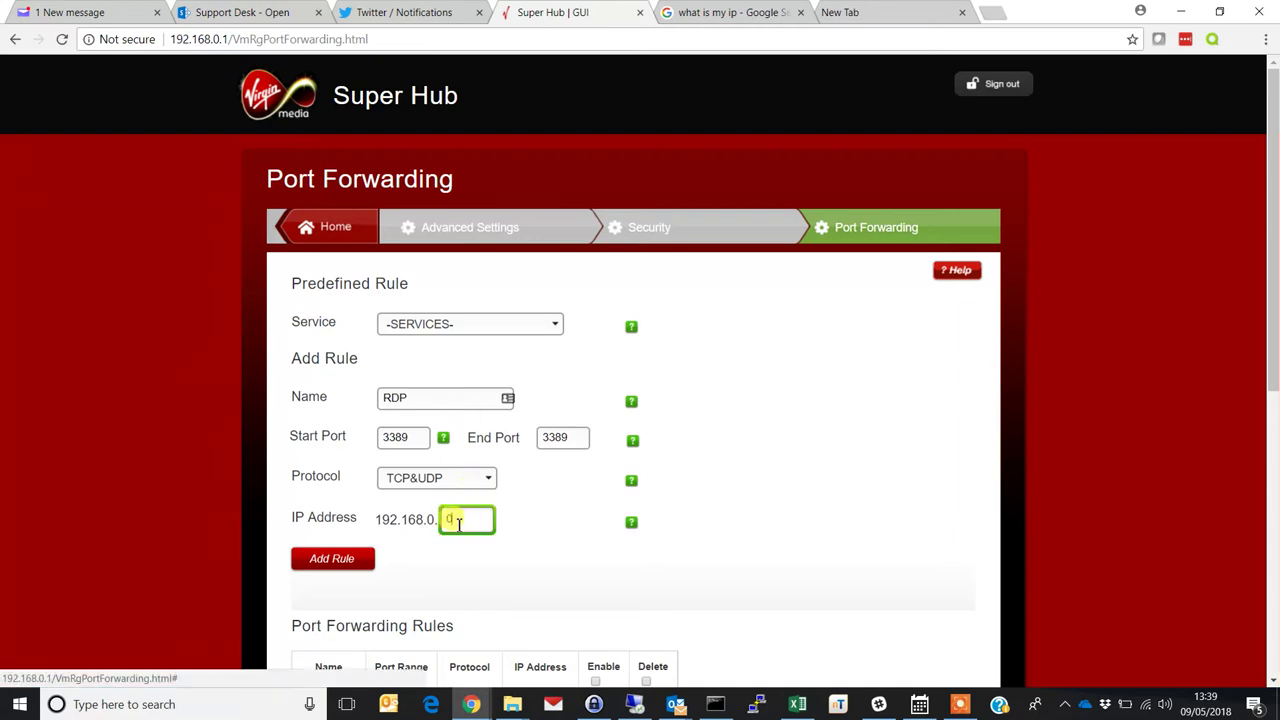
type("12")
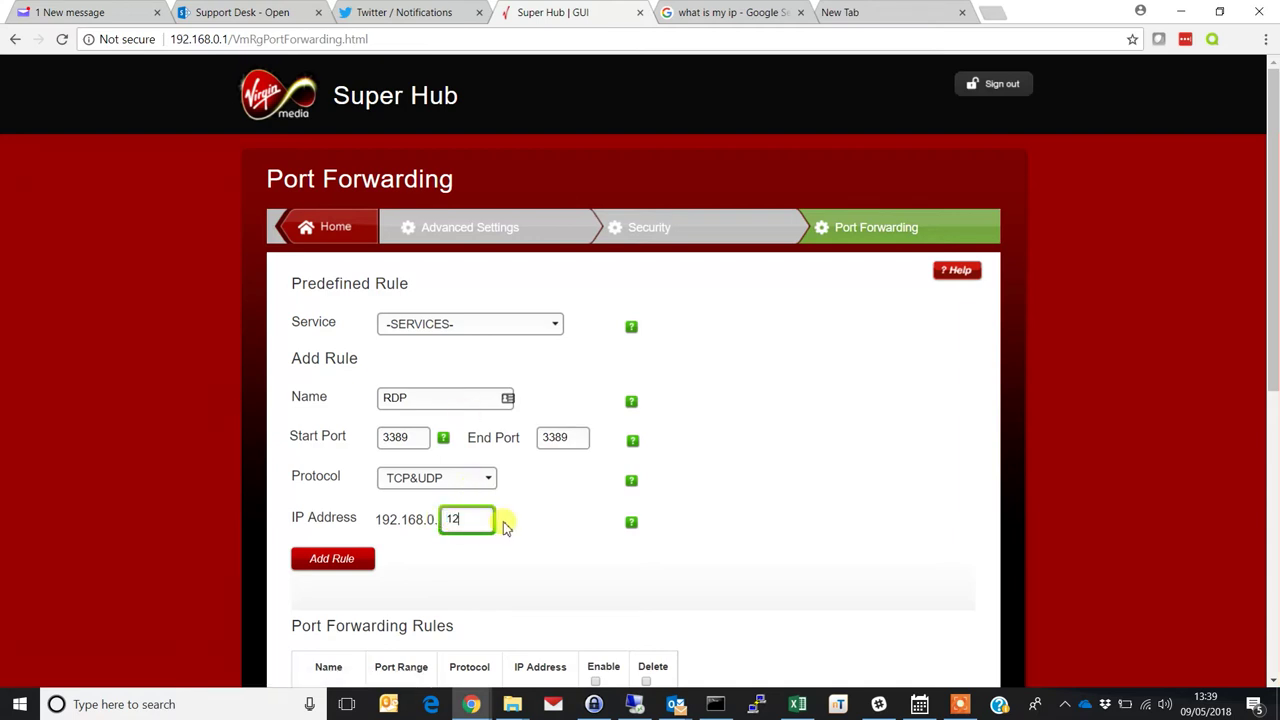
Add the RDP rule, then apply the changes and confirm with Yes.
left_click_drag(1266, 271, 1266, 421)
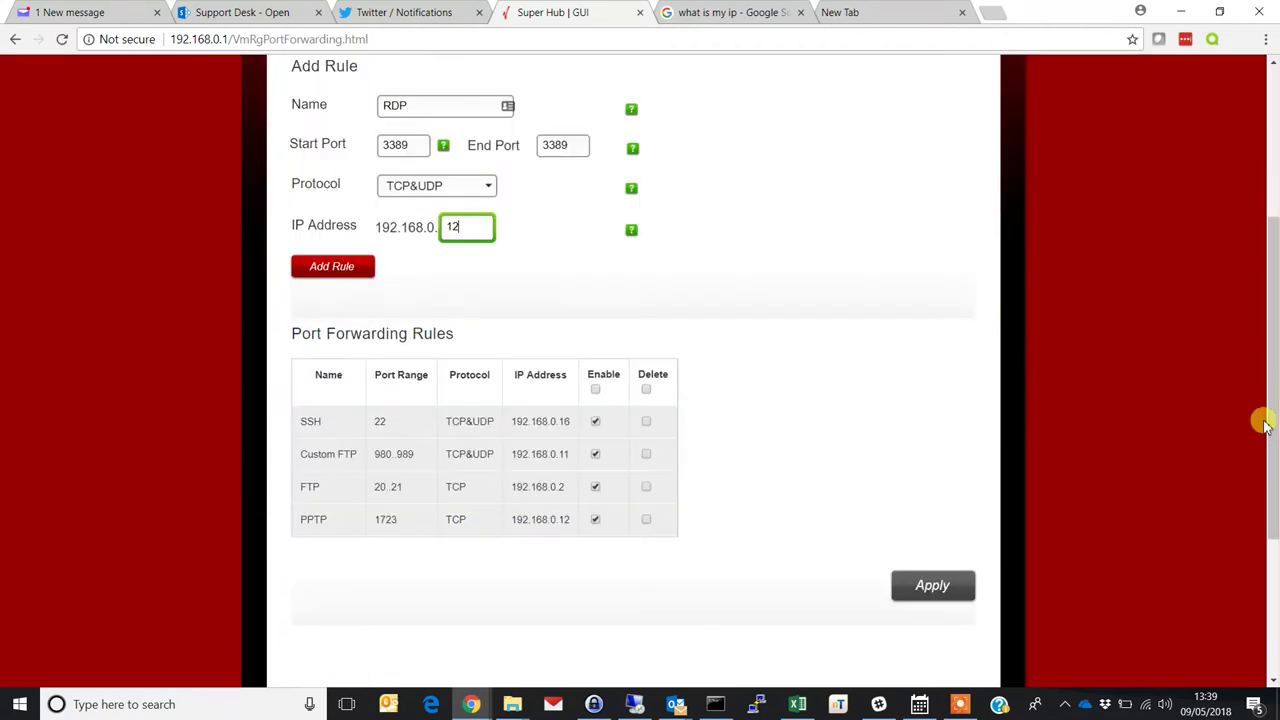
left_click(352, 263)
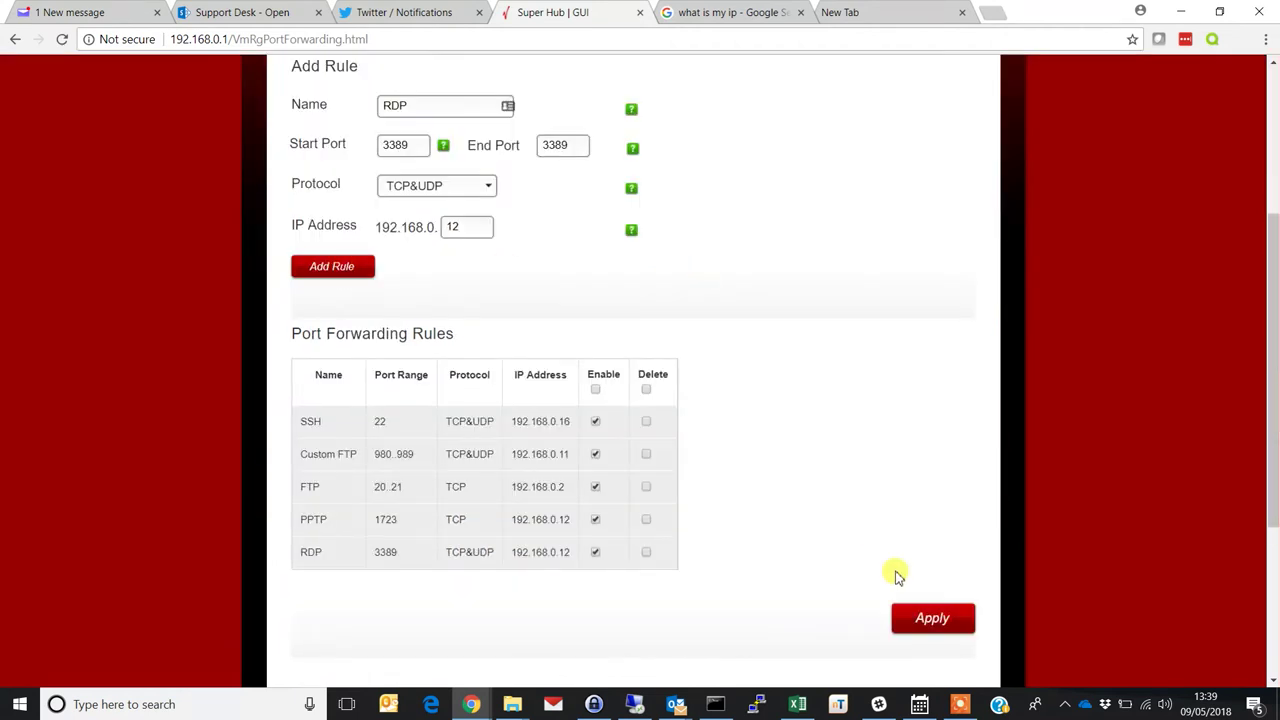
left_click(925, 625)
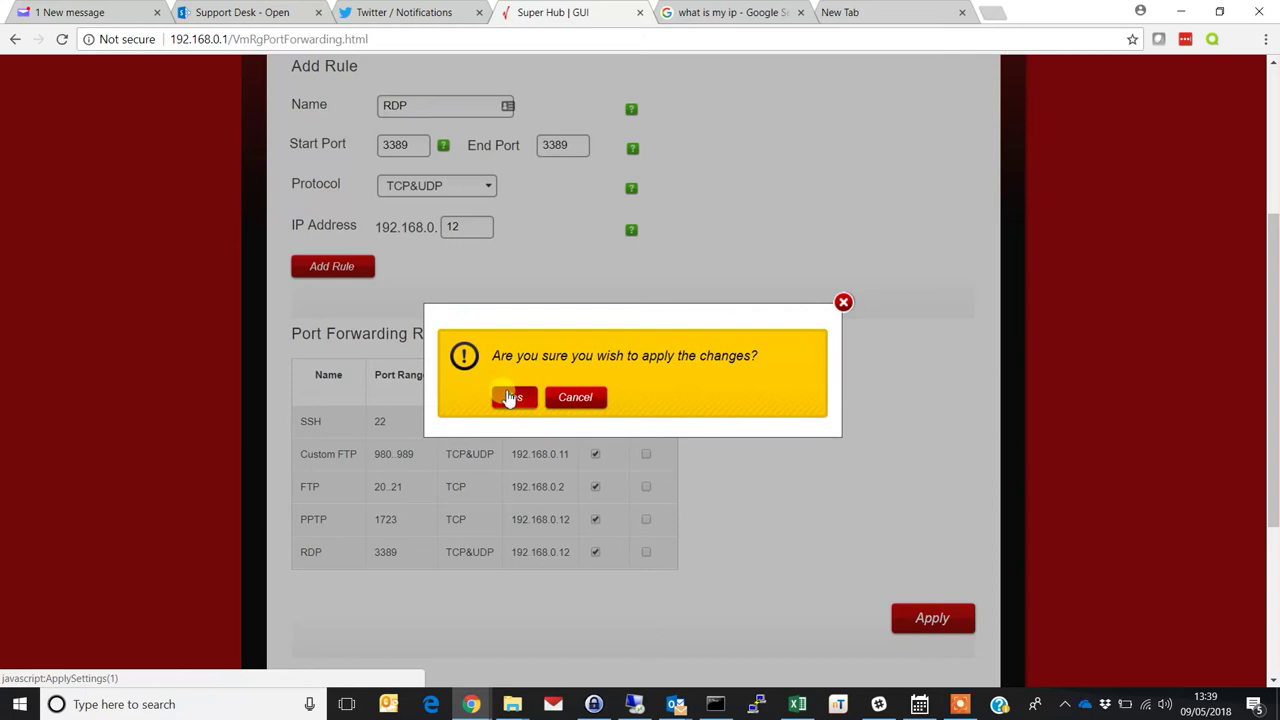
left_click(509, 398)
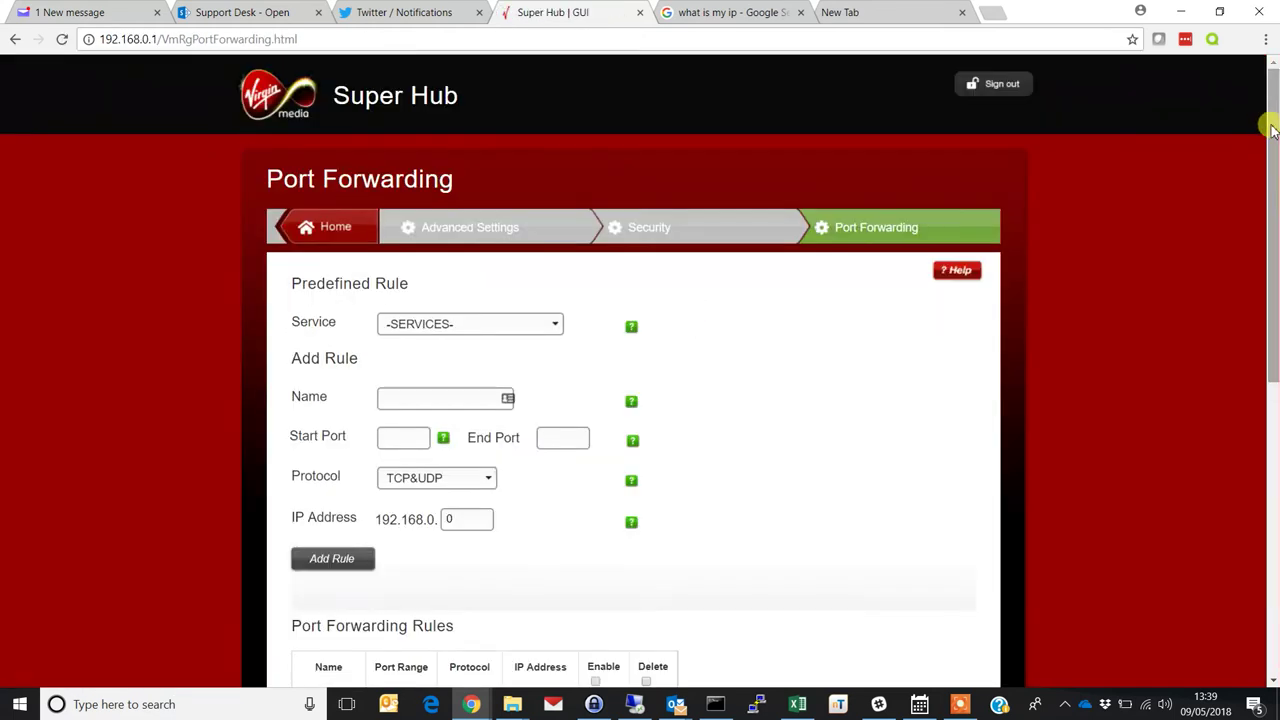
Scroll to the saved RDP rule and highlight its IP address 192.168.0.12.
left_click_drag(1265, 120, 1240, 252)
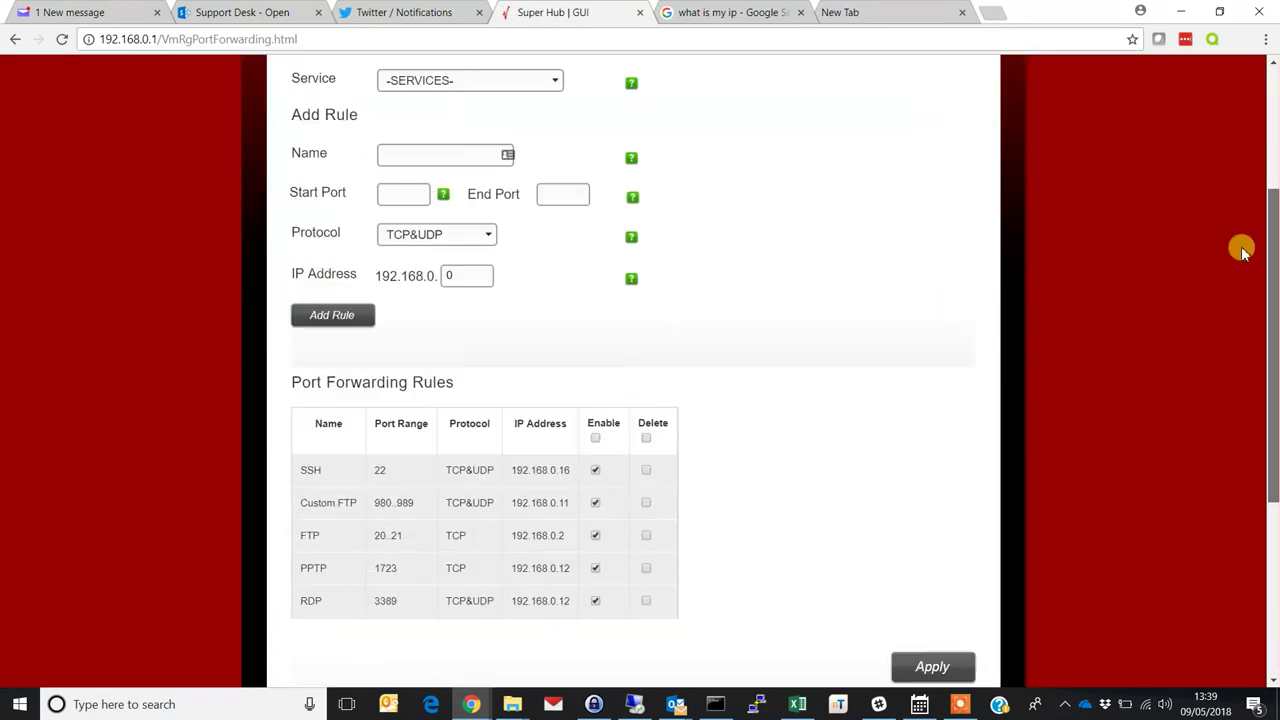
scroll(1240, 252, "down", 2)
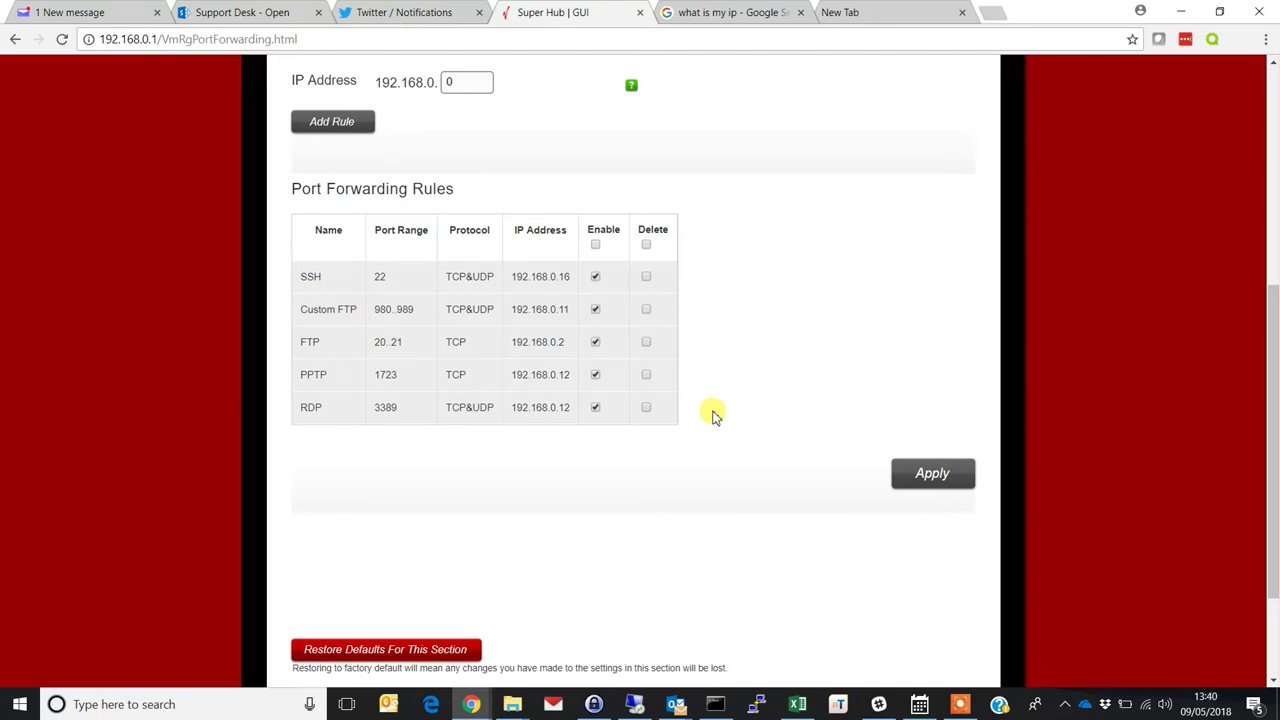
double_click(550, 409)
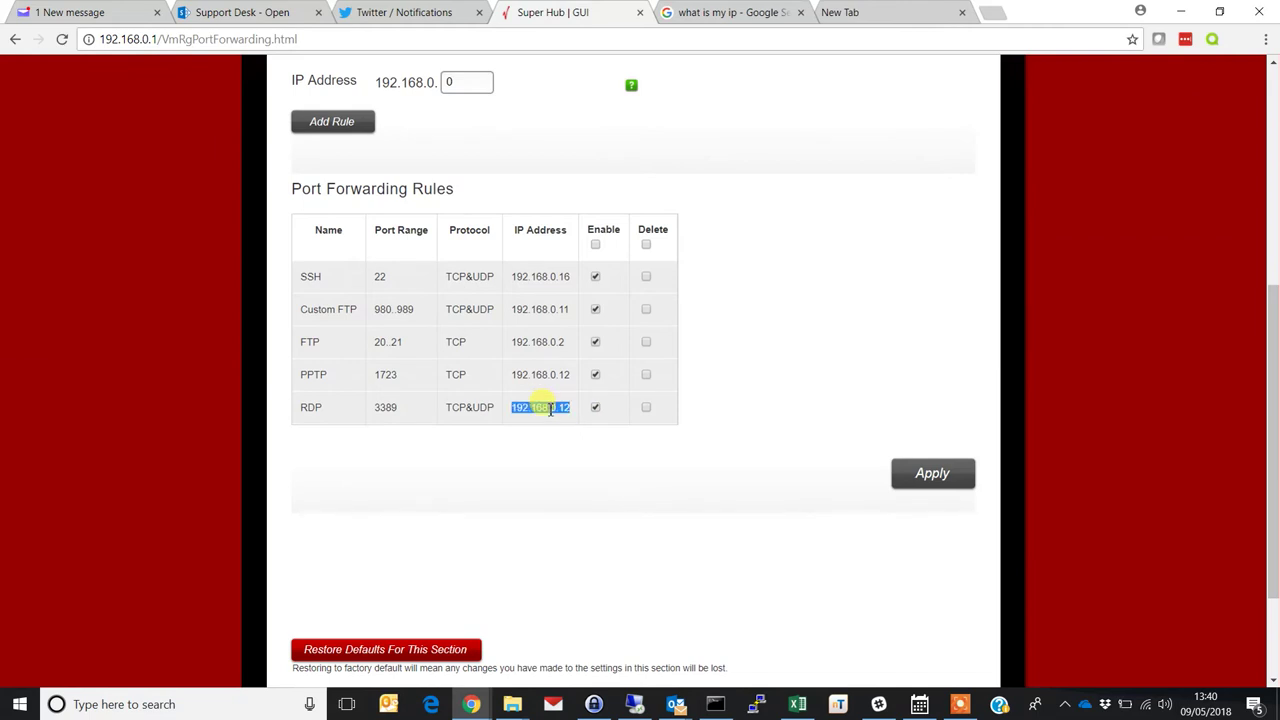
left_click(585, 481)
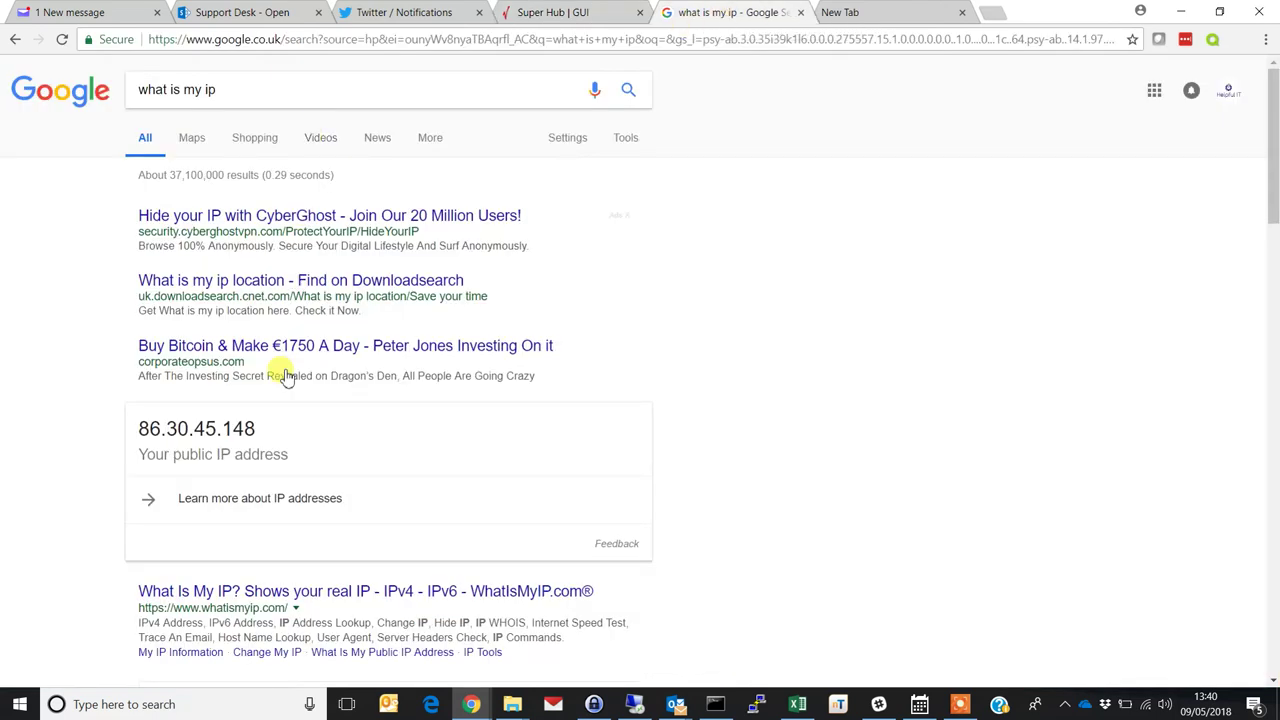
left_click_drag(257, 428, 140, 428)
key("ctrl+c")
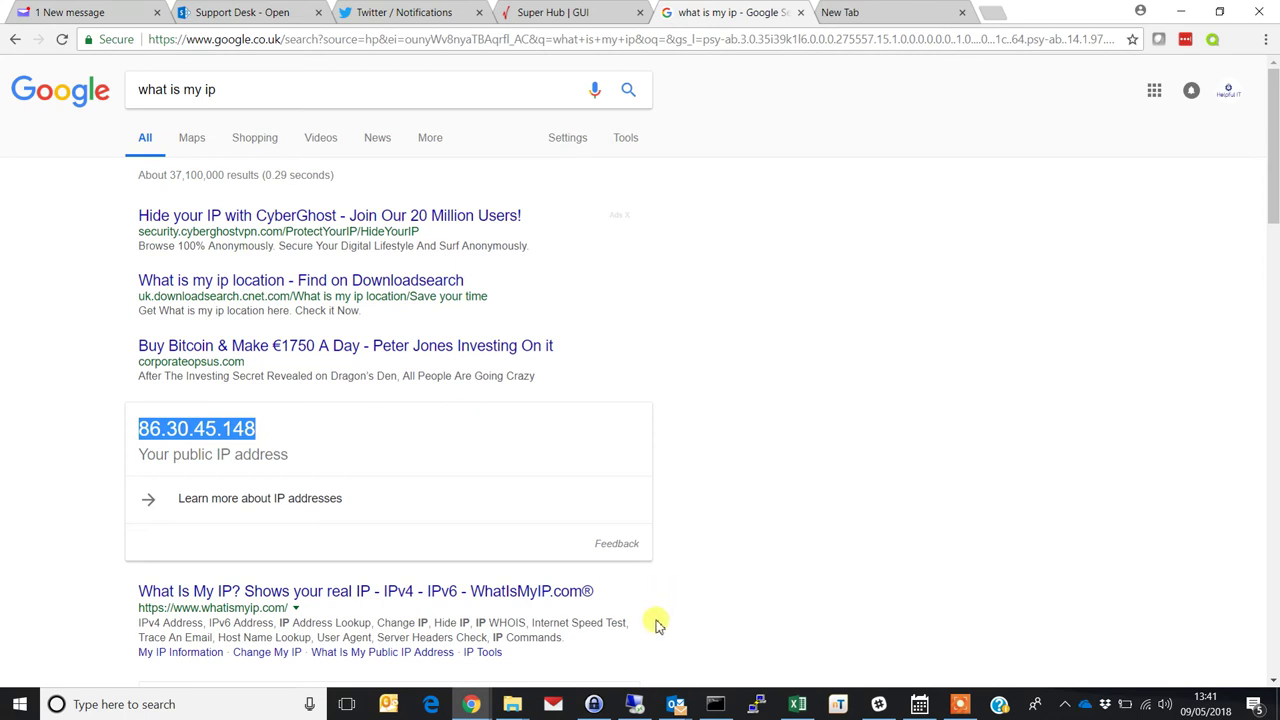
On the remote server, open Remote Desktop Connection (mstsc) and select the existing computer address.
left_click(634, 704)
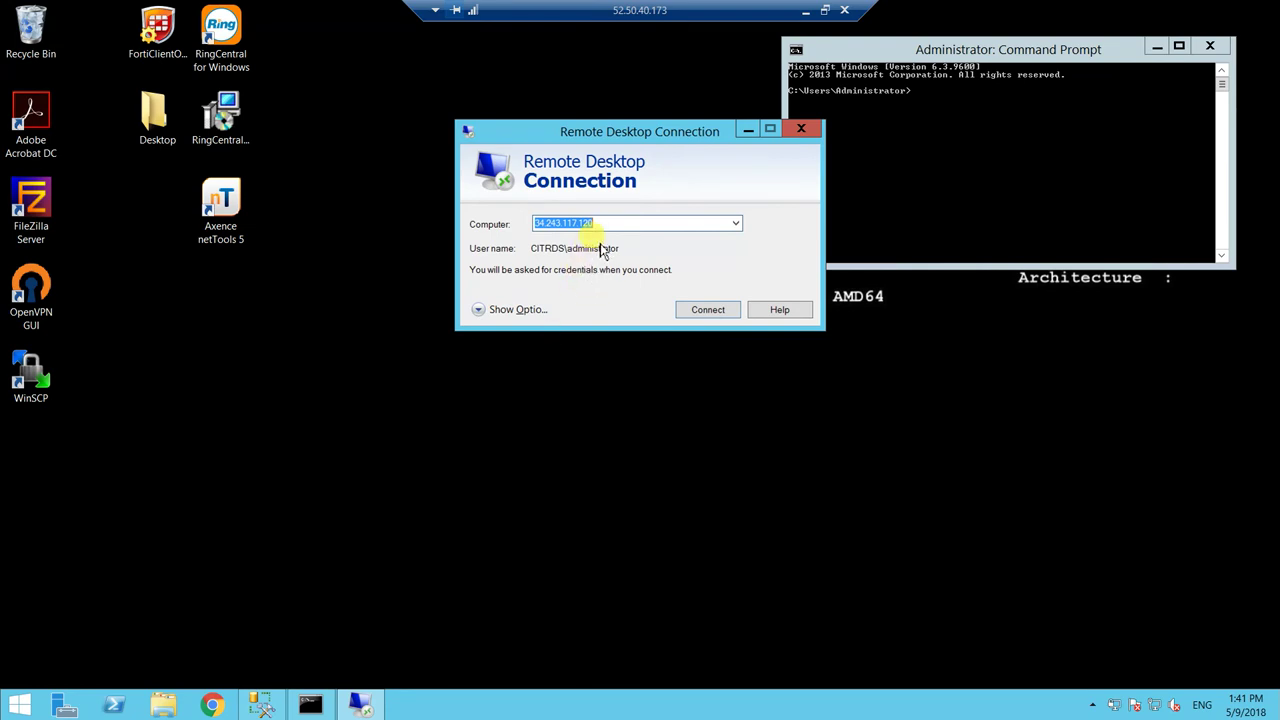
left_click_drag(603, 224, 524, 235)
left_click(30, 709)
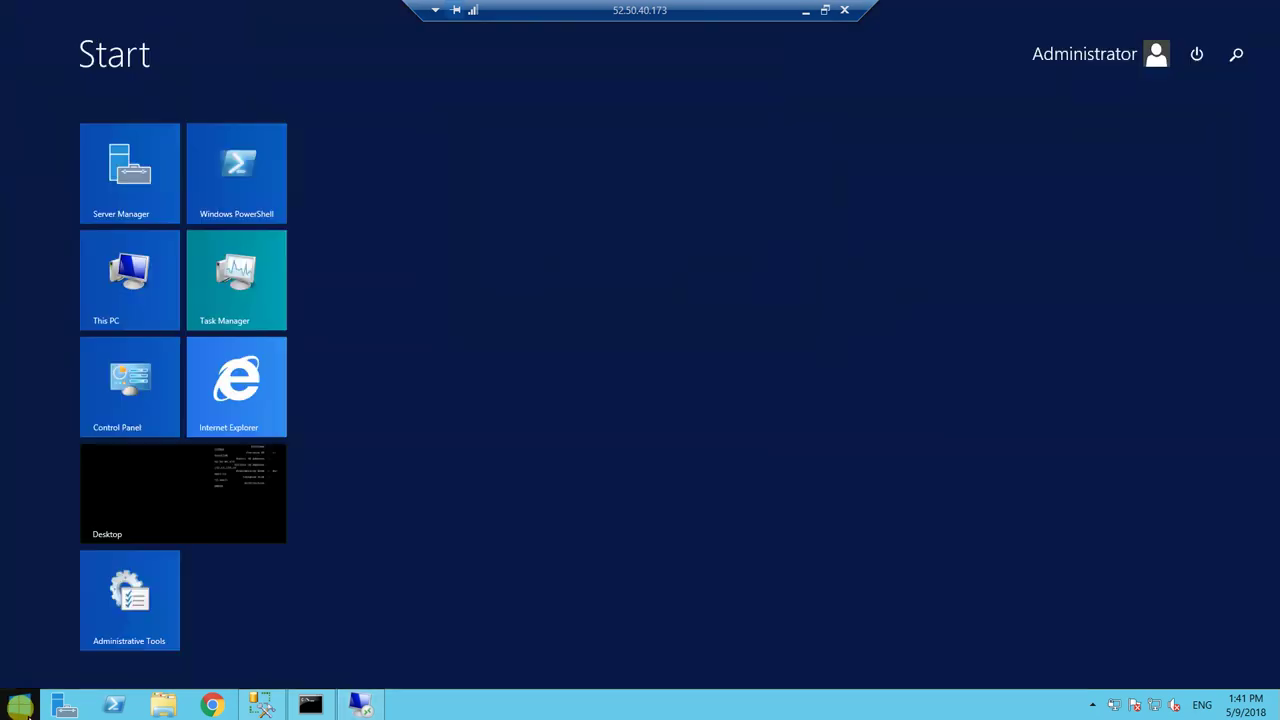
type("mstsc")
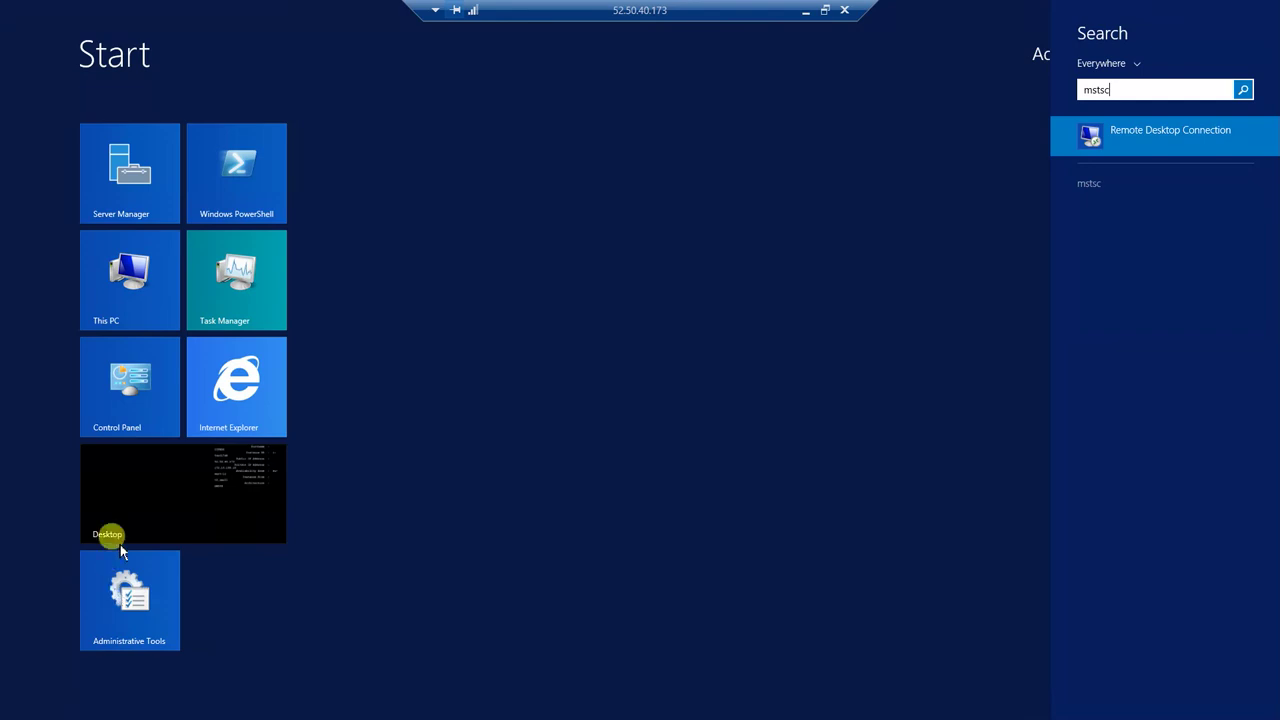
left_click(162, 468)
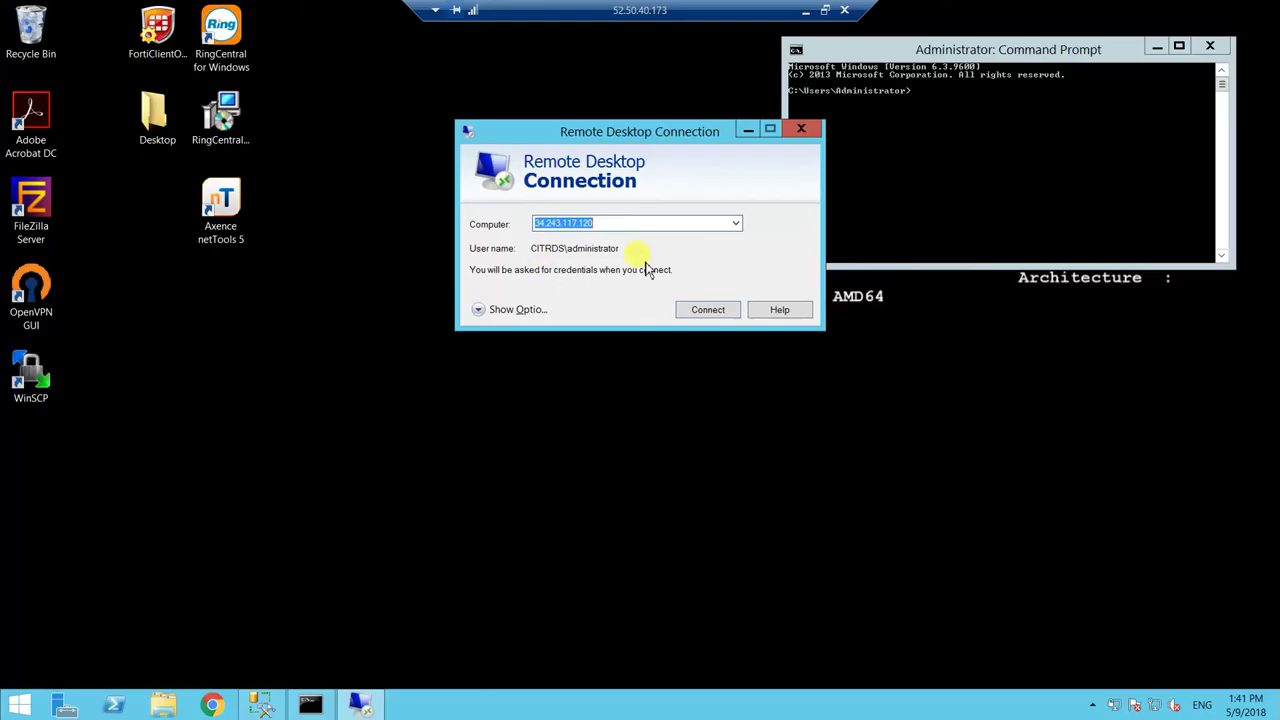
Connect to 86.30.45.148 until the credentials prompt appears, then minimize the session.
key("ctrl+v")
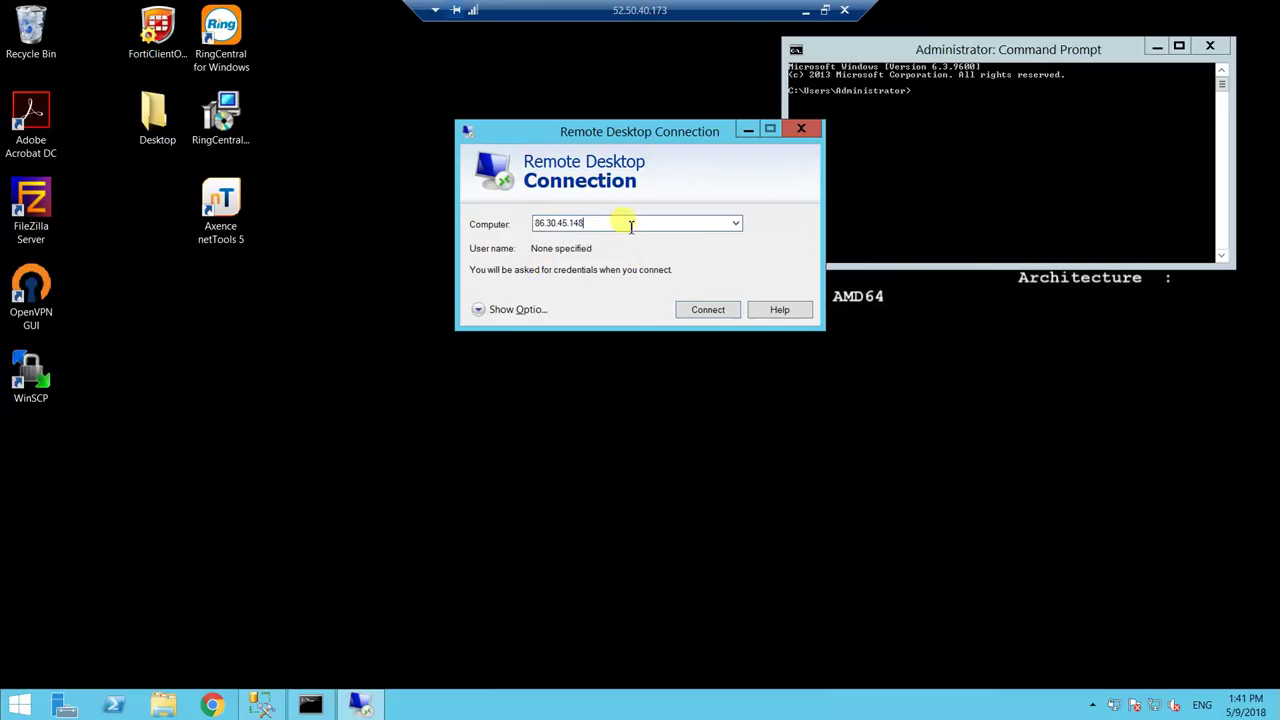
left_click(732, 318)
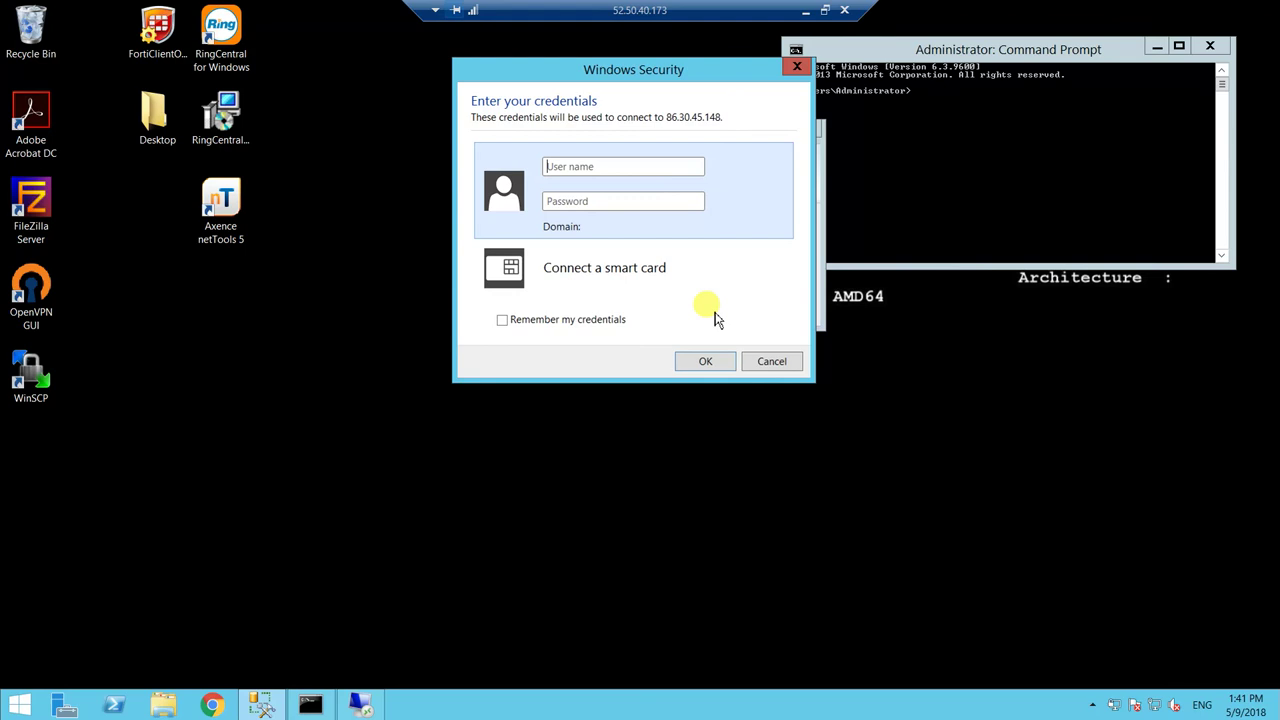
left_click(810, 10)
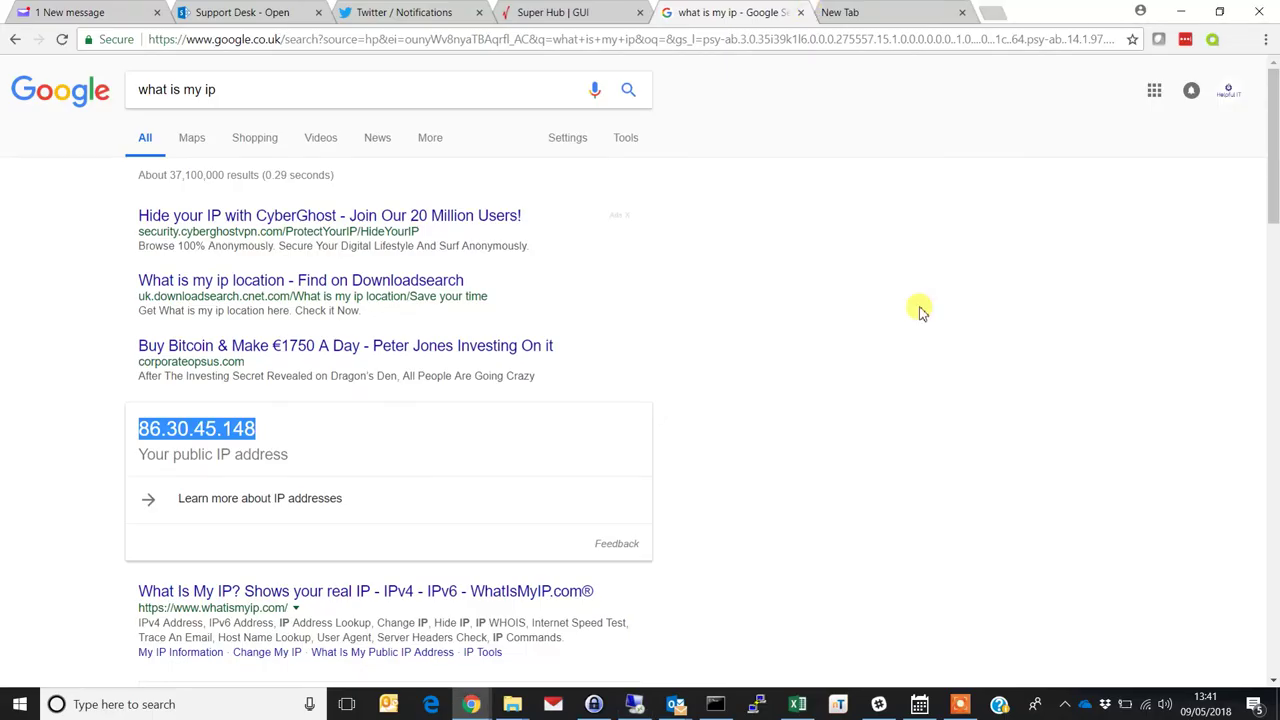